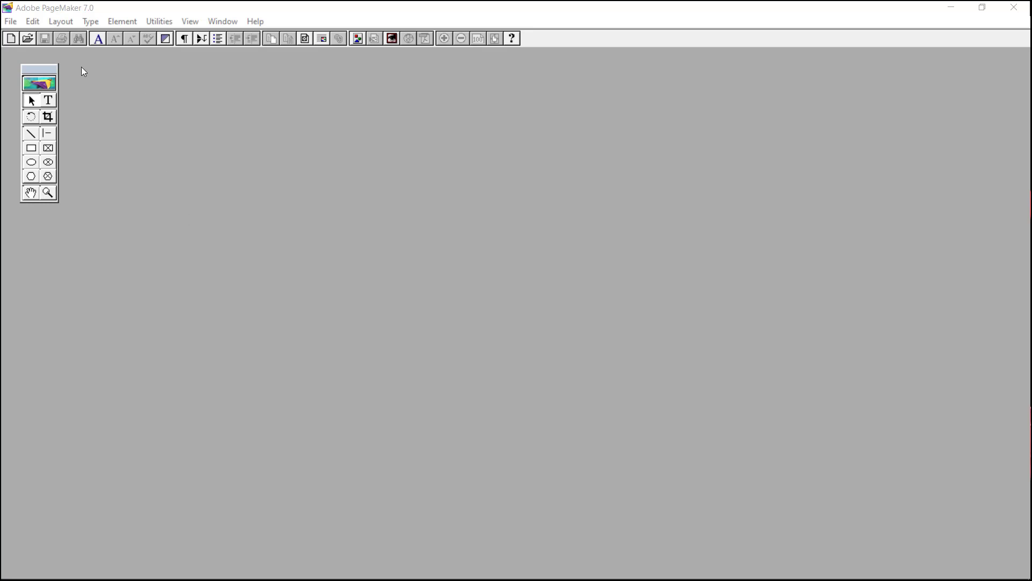
Step: Create a new publication with the A4 page size in tall orientation
{"action": "left_click", "coordinate": [11, 22]}
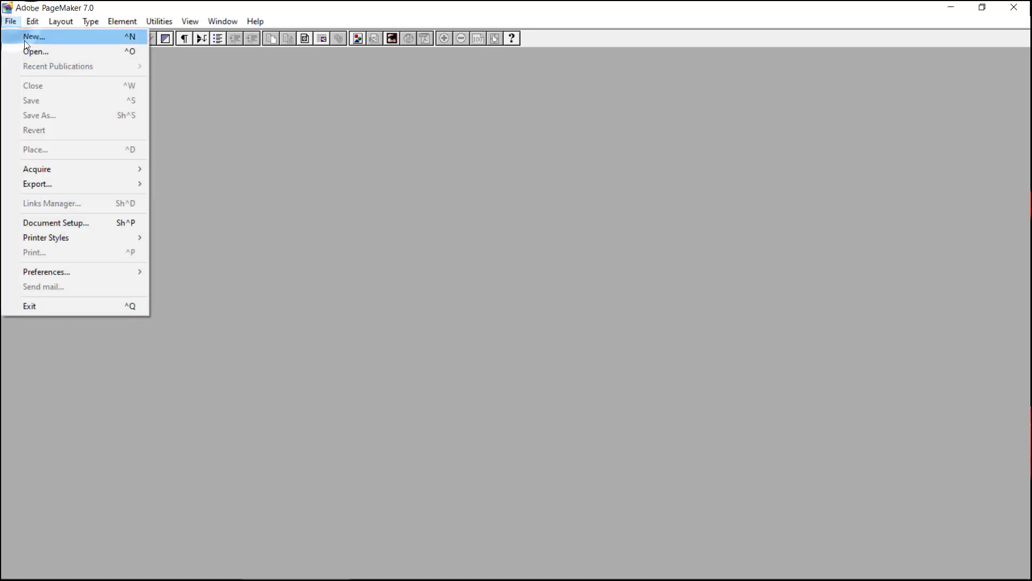
{"action": "left_click", "coordinate": [24, 41]}
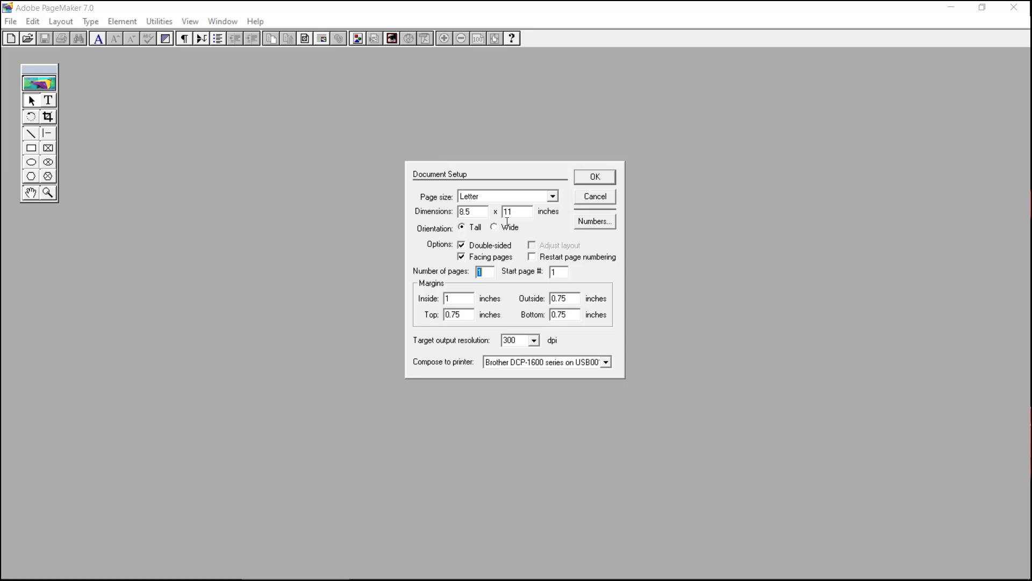
{"action": "left_click", "coordinate": [552, 197]}
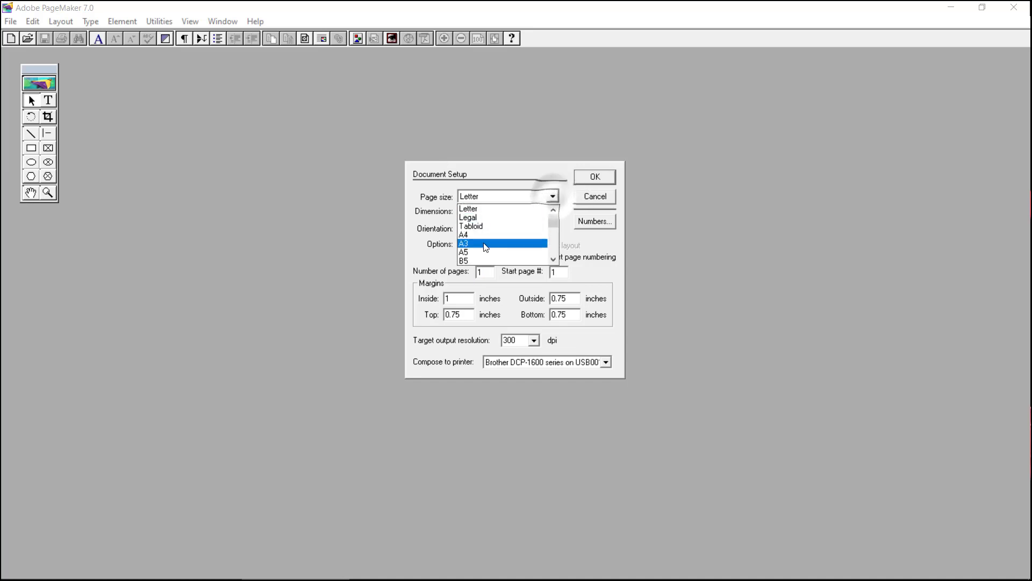
{"action": "left_click", "coordinate": [478, 237]}
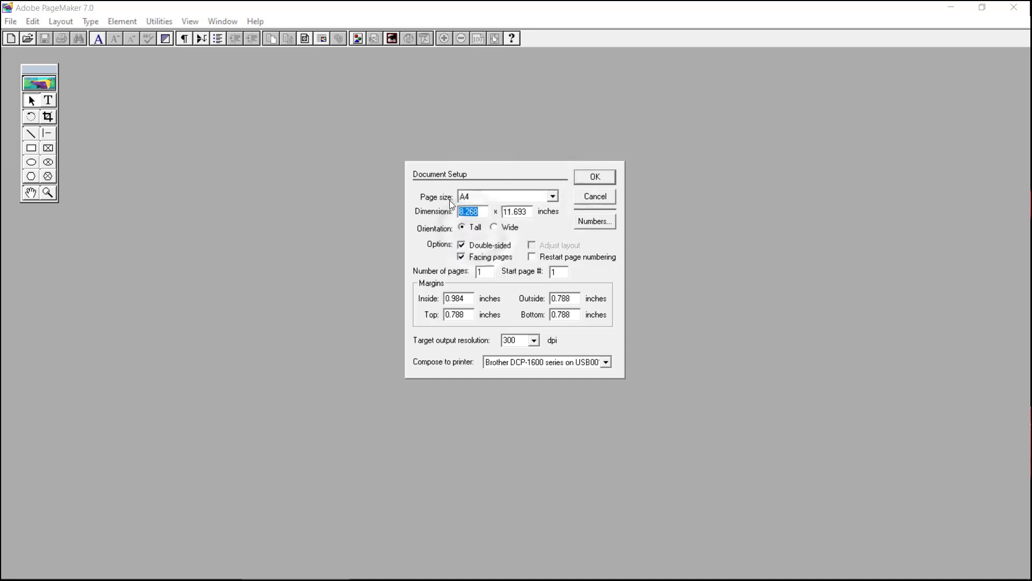
{"action": "left_click", "coordinate": [598, 179]}
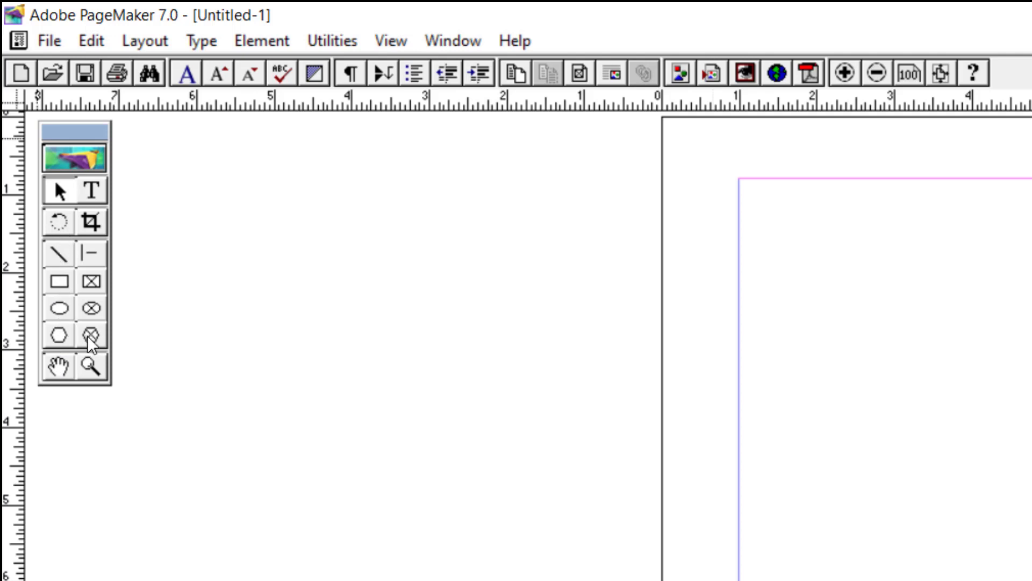
Step: Draw a long diagonal line, a vertical line about 3.3 in long and a horizontal line about 2.7 in long in the page's upper half
{"action": "left_click", "coordinate": [59, 254]}
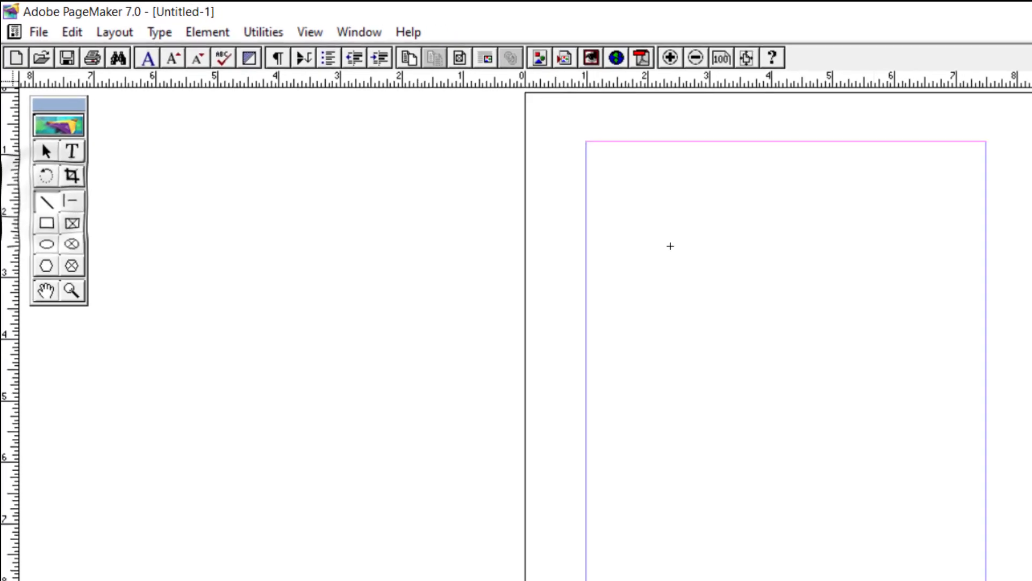
{"action": "mouse_move", "coordinate": [672, 212]}
{"action": "left_mouse_down"}
{"action": "mouse_move", "coordinate": [734, 324]}
{"action": "mouse_move", "coordinate": [859, 500]}
{"action": "left_mouse_up"}
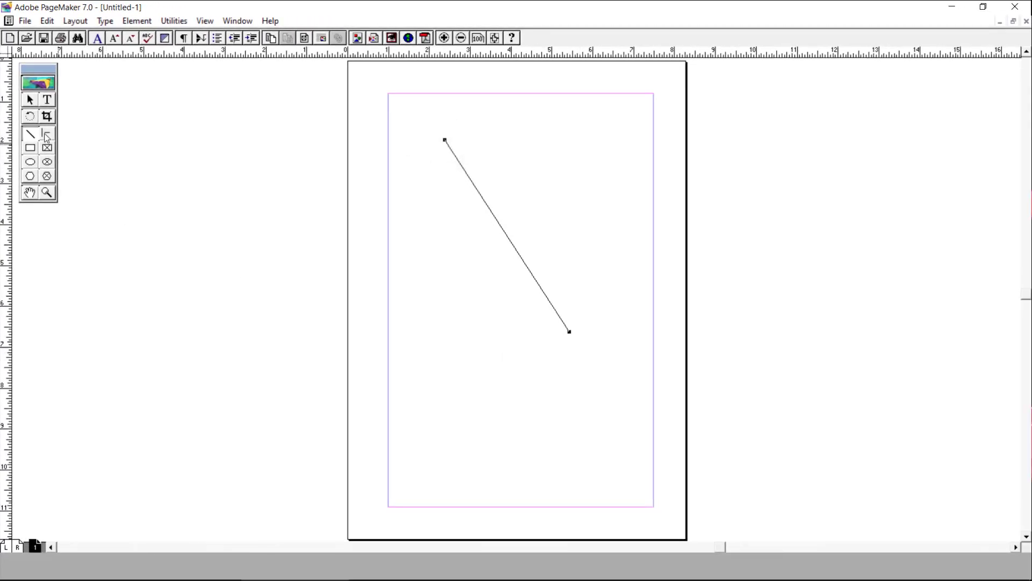
{"action": "left_click", "coordinate": [415, 176]}
{"action": "left_click_drag", "start_coordinate": [541, 131], "coordinate": [555, 265]}
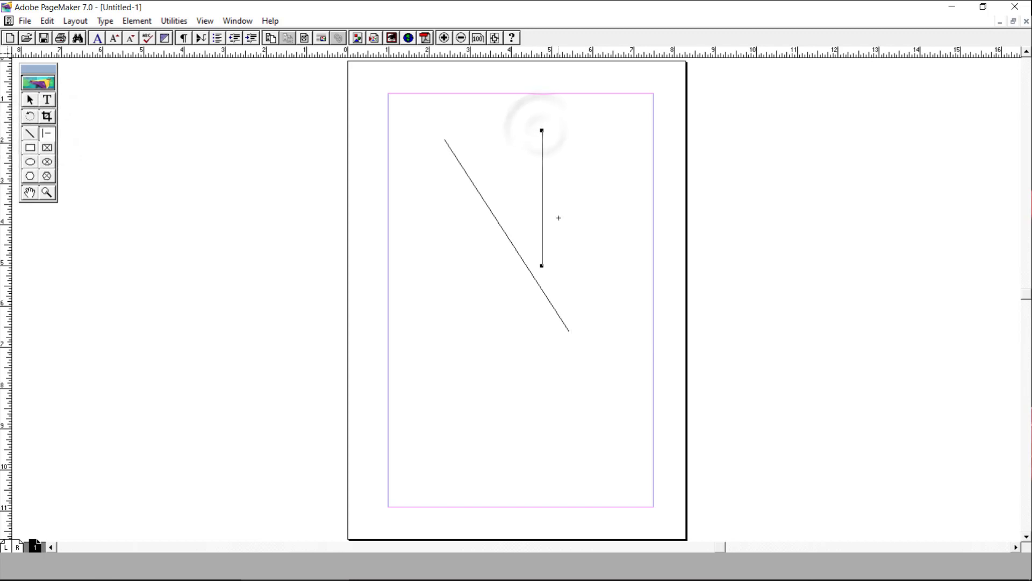
{"action": "left_click_drag", "start_coordinate": [543, 192], "coordinate": [654, 192]}
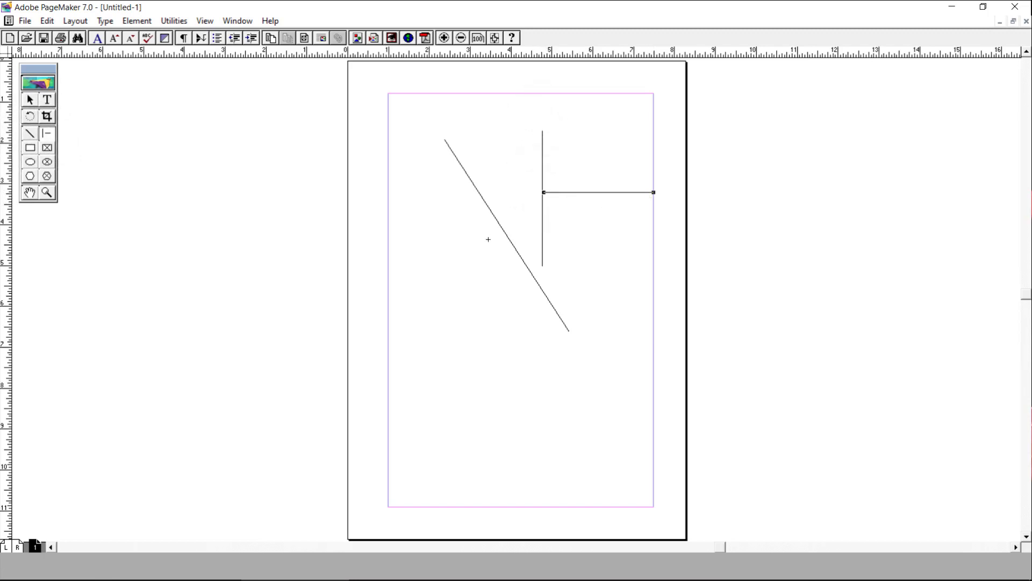
Step: Draw a rectangle about 3.2 × 2 in below the lines and a rectangular frame about 4.3 × 1.7 in beneath it
{"action": "left_click", "coordinate": [33, 152]}
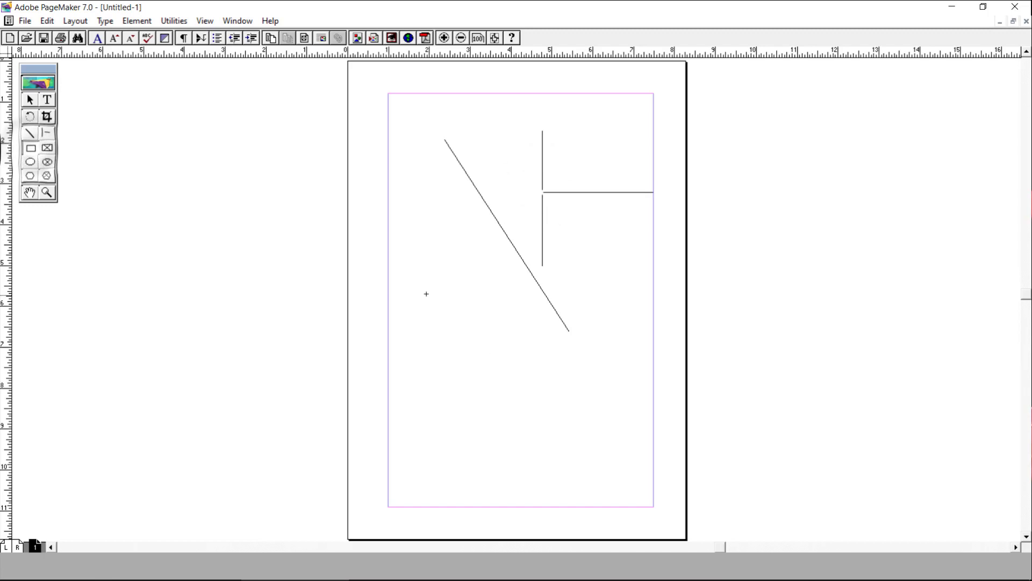
{"action": "mouse_move", "coordinate": [426, 294]}
{"action": "left_mouse_down"}
{"action": "mouse_move", "coordinate": [497, 379]}
{"action": "mouse_move", "coordinate": [558, 374]}
{"action": "left_mouse_up"}
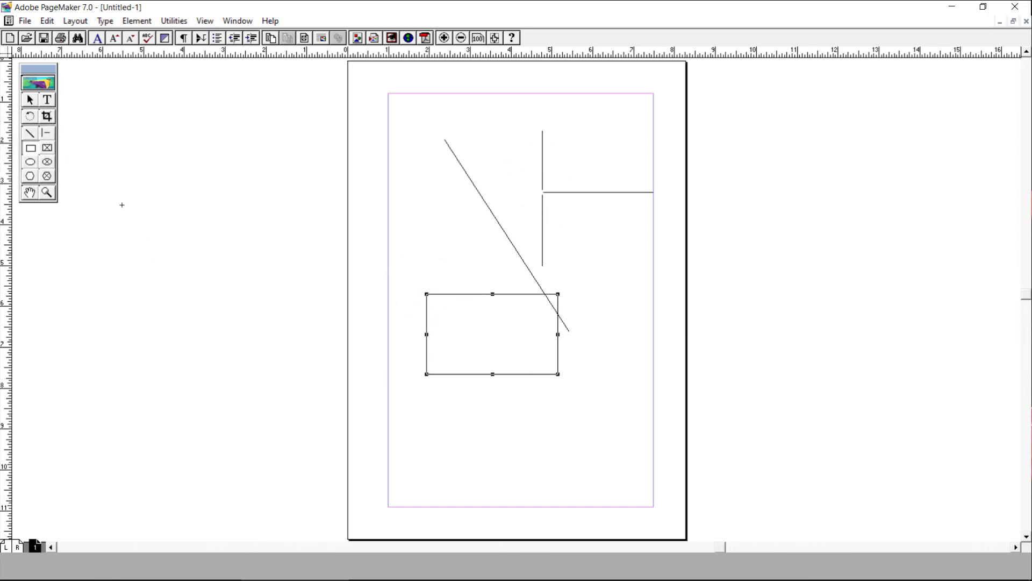
{"action": "left_click", "coordinate": [47, 148]}
{"action": "left_click_drag", "start_coordinate": [450, 393], "coordinate": [625, 463]}
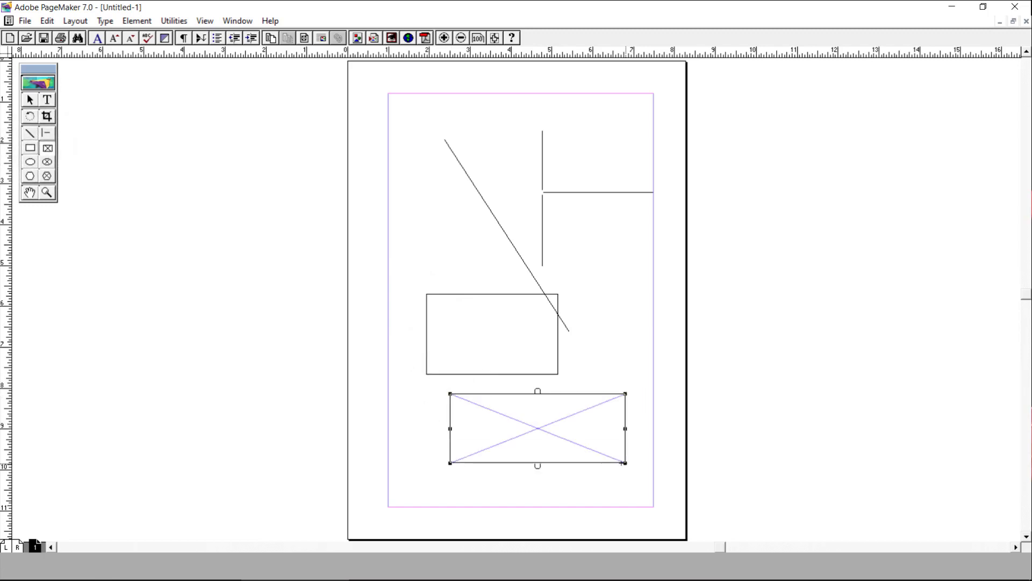
Step: Draw an ellipse about 1.4 × 1.6 in near the left margin and an elliptical frame about 2.7 × 2.2 in across the right margin
{"action": "left_click", "coordinate": [383, 185]}
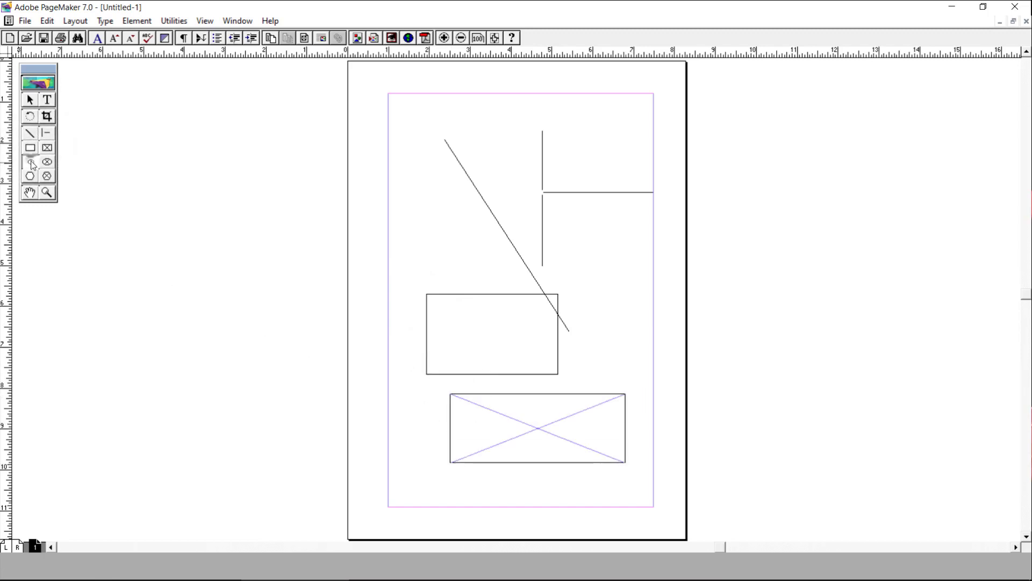
{"action": "left_click_drag", "start_coordinate": [393, 190], "coordinate": [448, 256]}
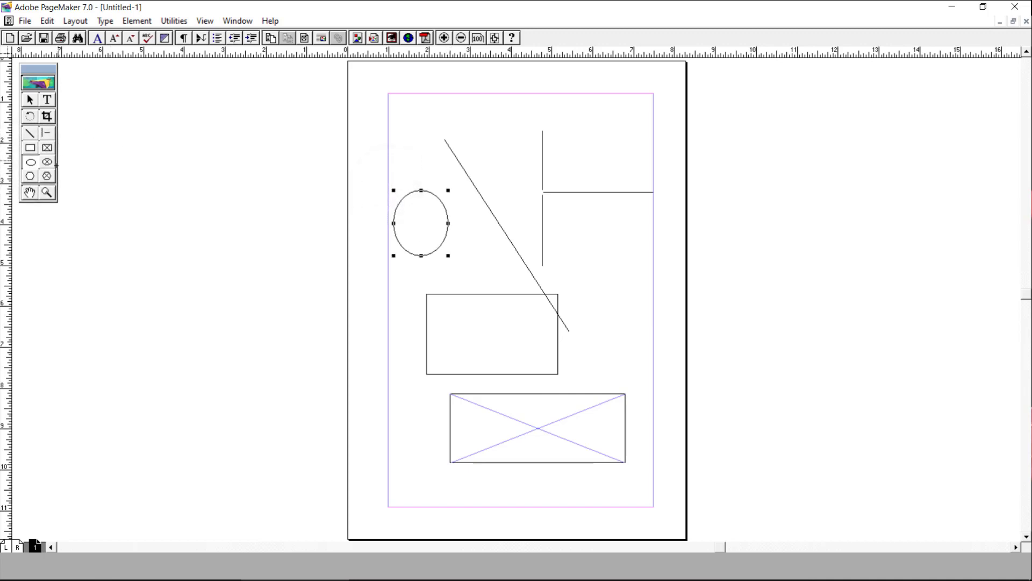
{"action": "left_click", "coordinate": [48, 166]}
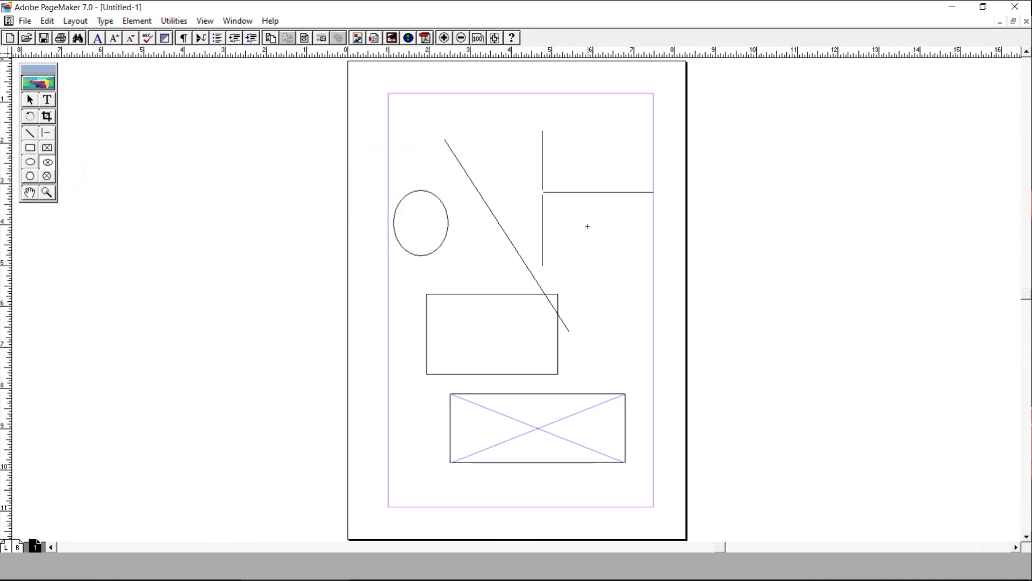
{"action": "left_click_drag", "start_coordinate": [588, 226], "coordinate": [700, 316]}
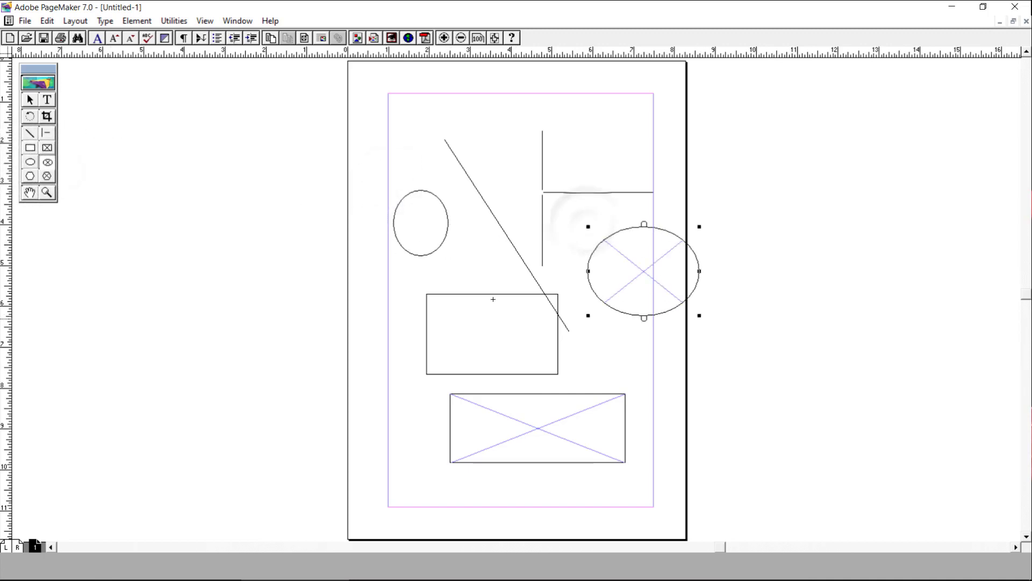
Step: Draw a hexagon about 1.9 × 1.7 in at the page's upper left and a hexagonal frame about 3.1 × 2.1 in at its upper right
{"action": "left_click", "coordinate": [30, 176]}
{"action": "left_click_drag", "start_coordinate": [451, 163], "coordinate": [372, 94]}
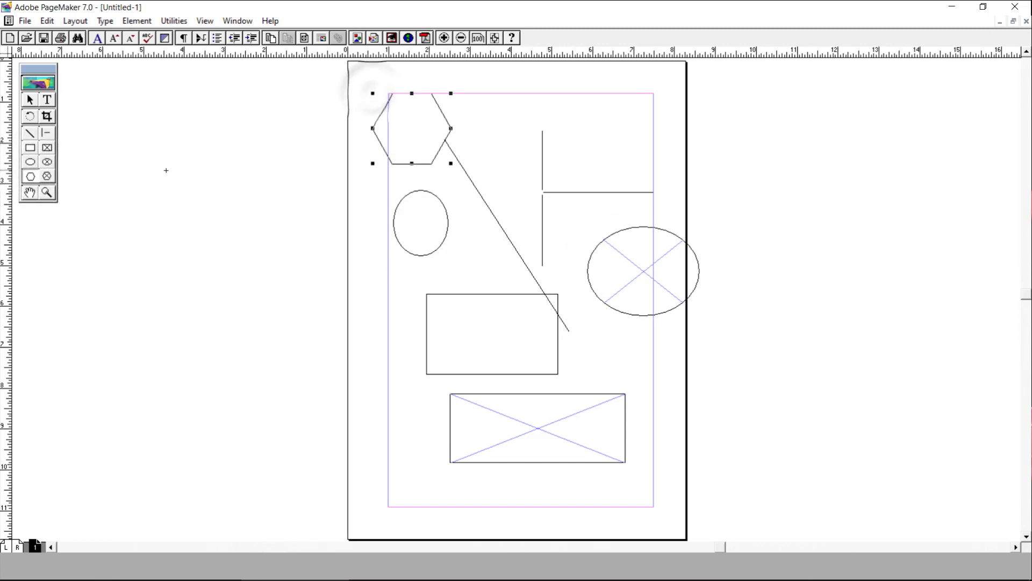
{"action": "left_click", "coordinate": [45, 181]}
{"action": "left_click_drag", "start_coordinate": [559, 84], "coordinate": [686, 171]}
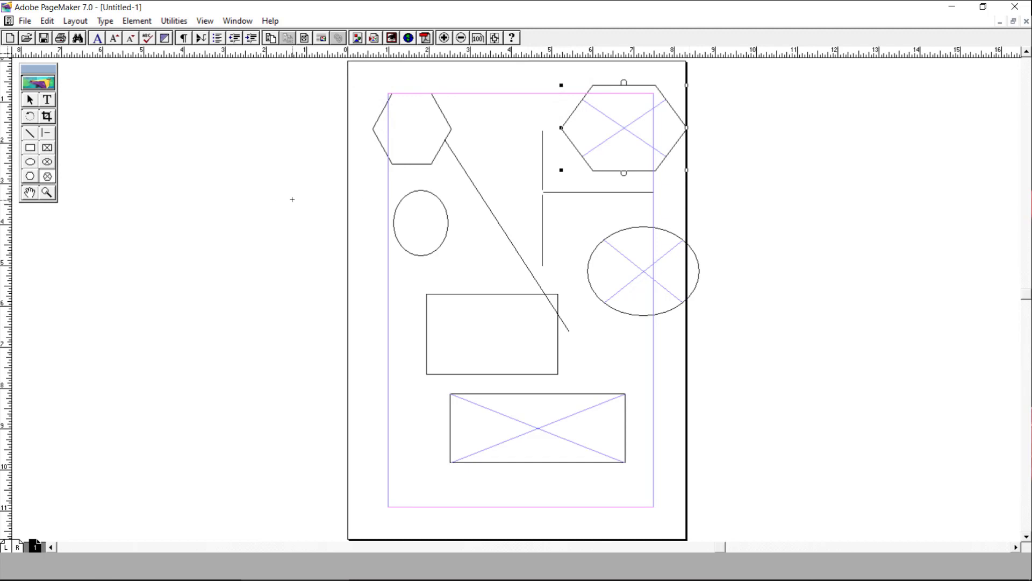
Step: Delete all the drawn lines, shapes and frames from the page
{"action": "left_click", "coordinate": [31, 152]}
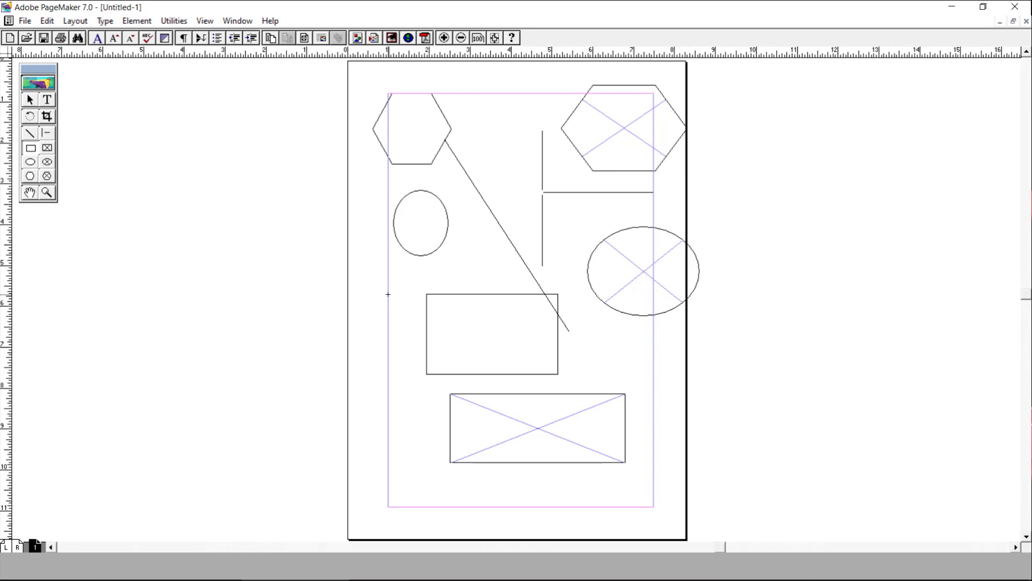
{"action": "key", "text": "ctrl+a"}
{"action": "key", "text": "Delete"}
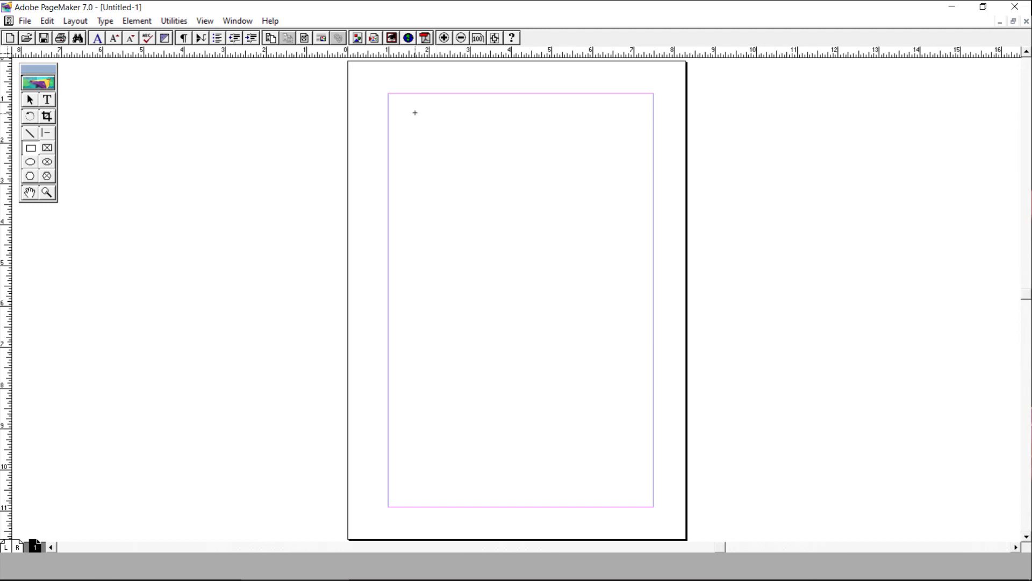
Step: Draw a rectangle about 4.8 × 2.4 in near the top of the page and an ellipse about 3.1 × 2.7 in below it
{"action": "left_click_drag", "start_coordinate": [415, 112], "coordinate": [598, 209]}
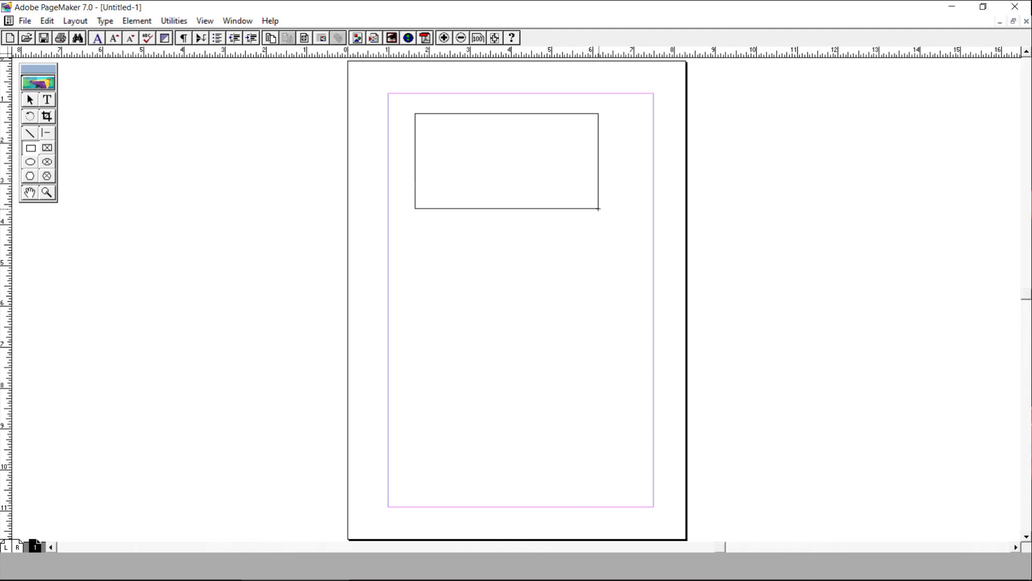
{"action": "left_click_drag", "start_coordinate": [598, 209], "coordinate": [613, 213]}
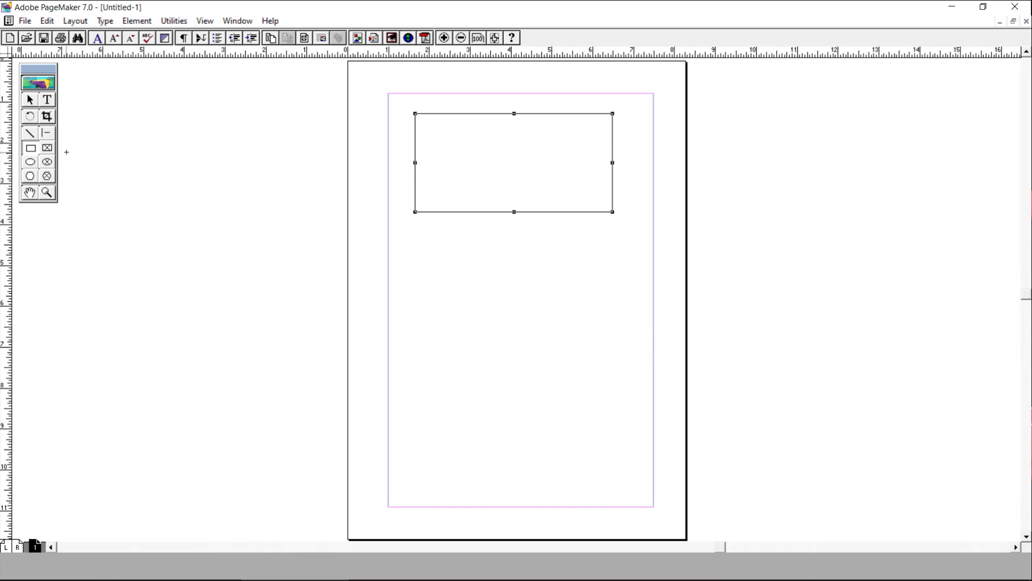
{"action": "left_click", "coordinate": [31, 163]}
{"action": "mouse_move", "coordinate": [425, 245]}
{"action": "left_mouse_down"}
{"action": "mouse_move", "coordinate": [454, 273]}
{"action": "mouse_move", "coordinate": [521, 291]}
{"action": "mouse_move", "coordinate": [553, 354]}
{"action": "left_mouse_up"}
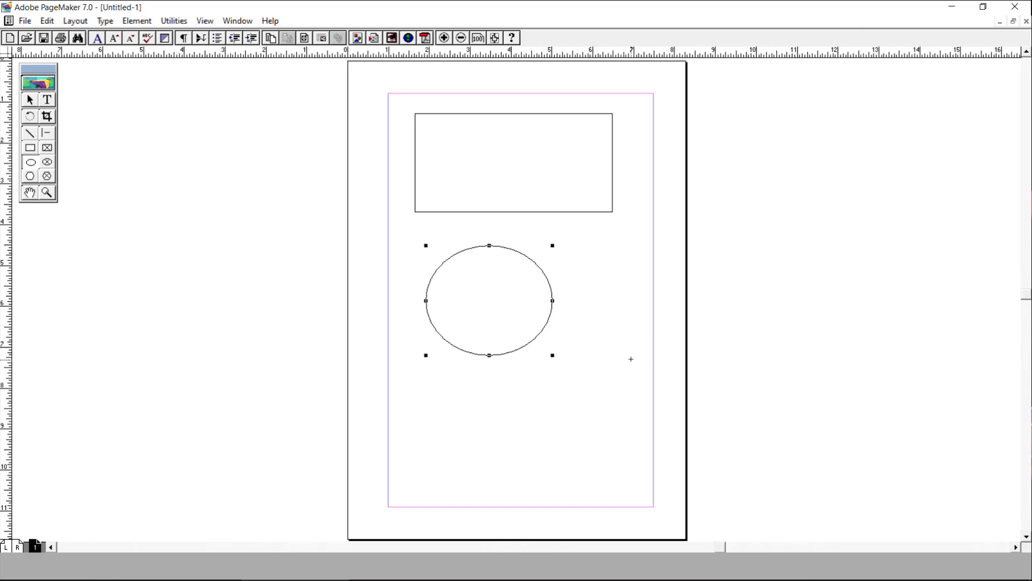
{"action": "left_click", "coordinate": [630, 359]}
Step: Draw a diagonal line right of the ellipse and a rectangle about 2.5 × 2.7 in overlapping the ellipse's lower right
{"action": "left_click", "coordinate": [29, 133]}
{"action": "left_click_drag", "start_coordinate": [554, 230], "coordinate": [629, 317]}
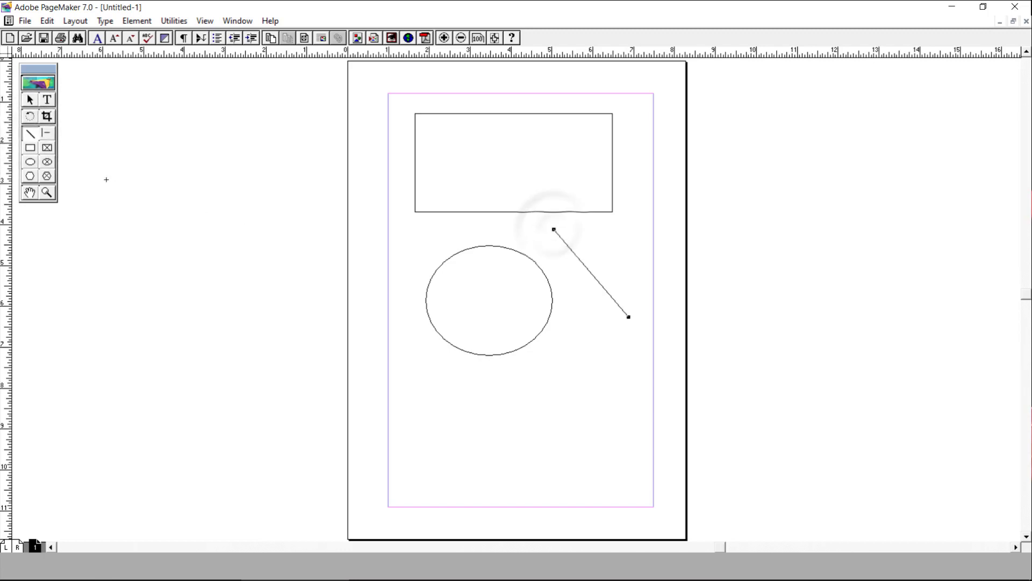
{"action": "left_click", "coordinate": [31, 150]}
{"action": "left_click_drag", "start_coordinate": [485, 298], "coordinate": [589, 407]}
Step: Draw a hexagon about 2.7 × 1.7 in near the page's lower margin with the Polygon tool
{"action": "left_click", "coordinate": [33, 179]}
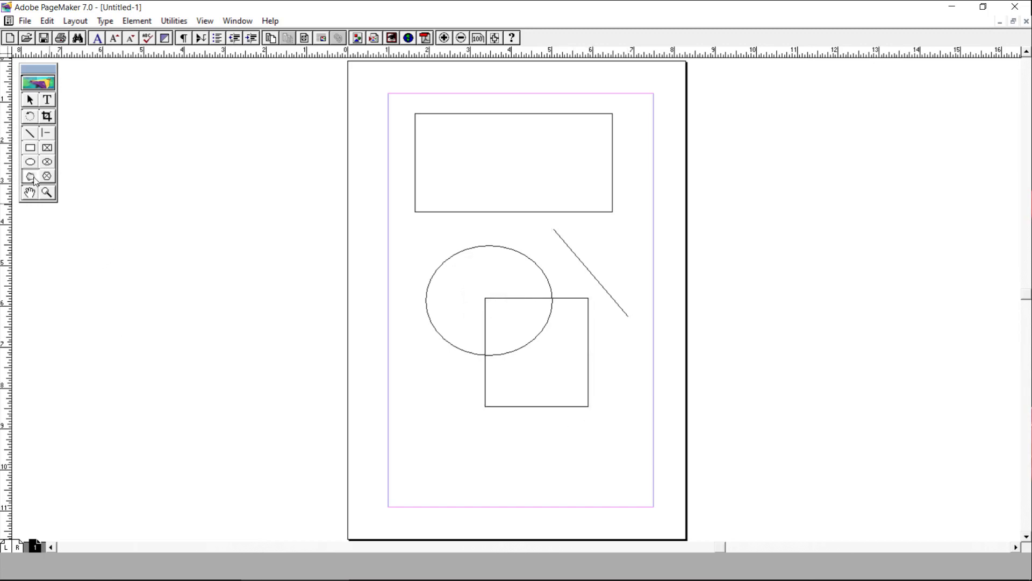
{"action": "left_click_drag", "start_coordinate": [490, 428], "coordinate": [602, 498]}
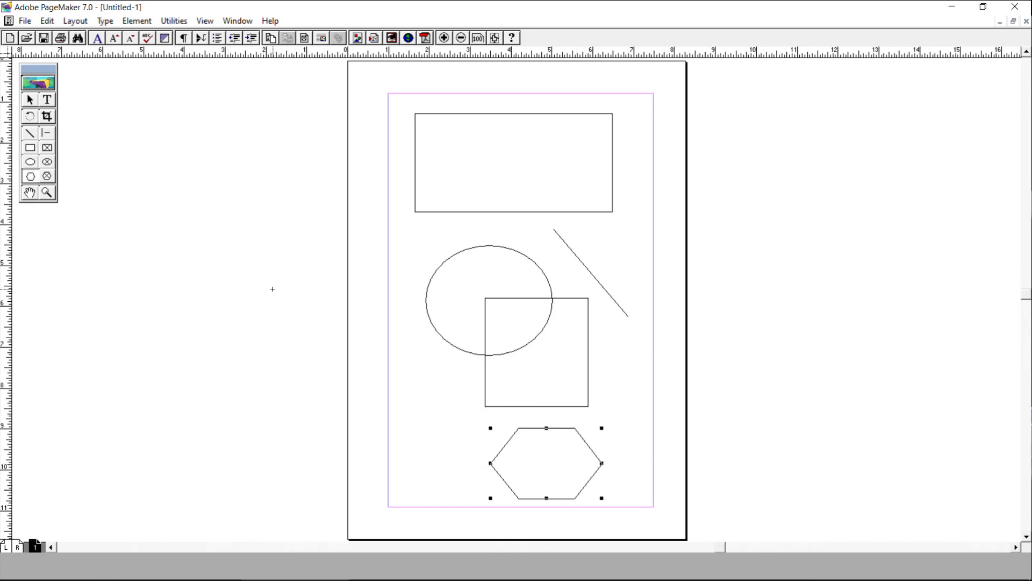
Step: Draw a closed irregular many-sided polygon about 4.6 × 7.1 in across the page's left edge with the Polygon tool
{"action": "mouse_move", "coordinate": [319, 271]}
{"action": "left_mouse_down"}
{"action": "mouse_move", "coordinate": [452, 451]}
{"action": "mouse_move", "coordinate": [388, 462]}
{"action": "mouse_move", "coordinate": [293, 431]}
{"action": "left_mouse_up"}
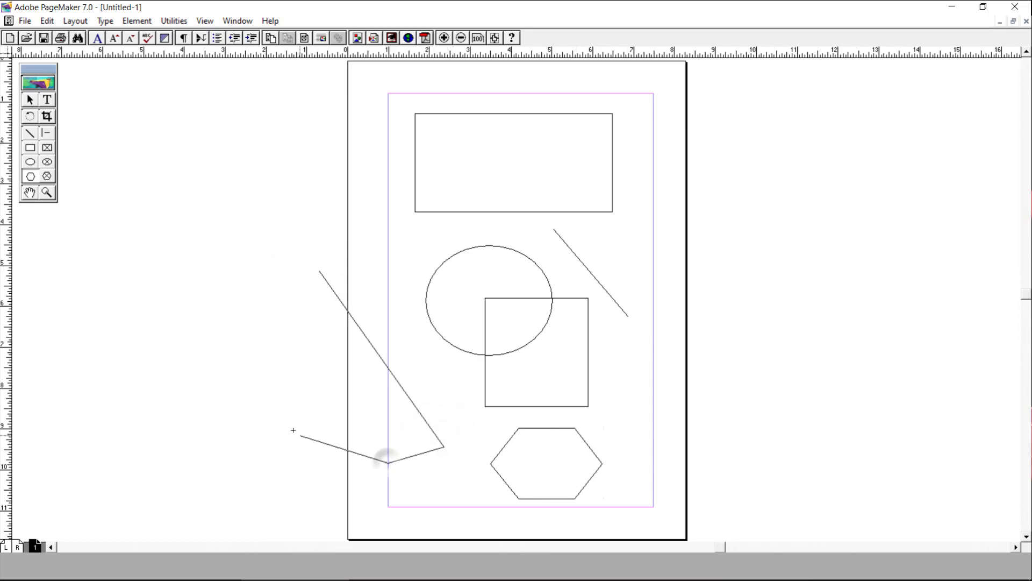
{"action": "left_click", "coordinate": [288, 426]}
{"action": "left_click", "coordinate": [289, 350]}
{"action": "left_click", "coordinate": [303, 316]}
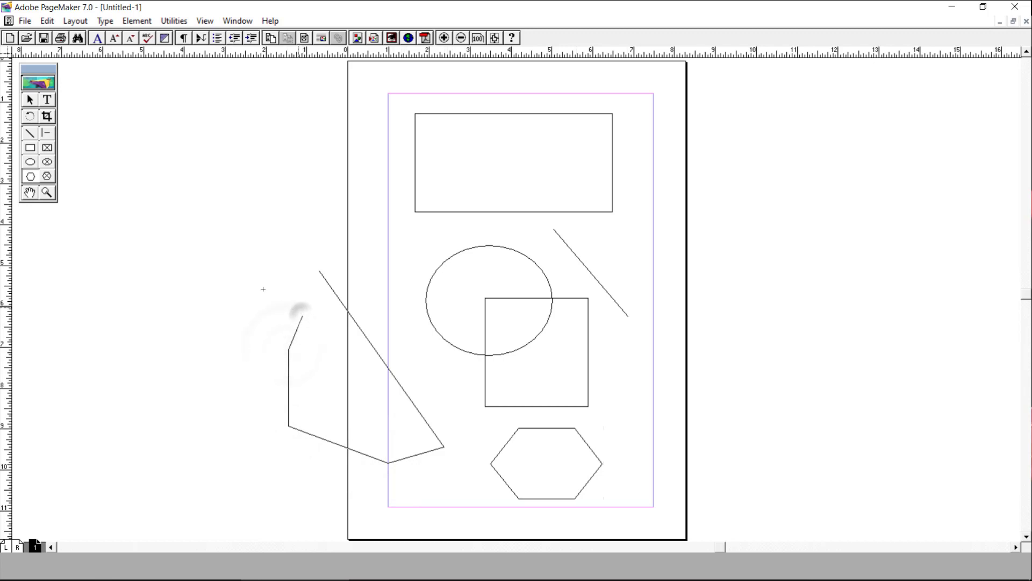
{"action": "left_click", "coordinate": [255, 284]}
{"action": "left_click", "coordinate": [256, 245]}
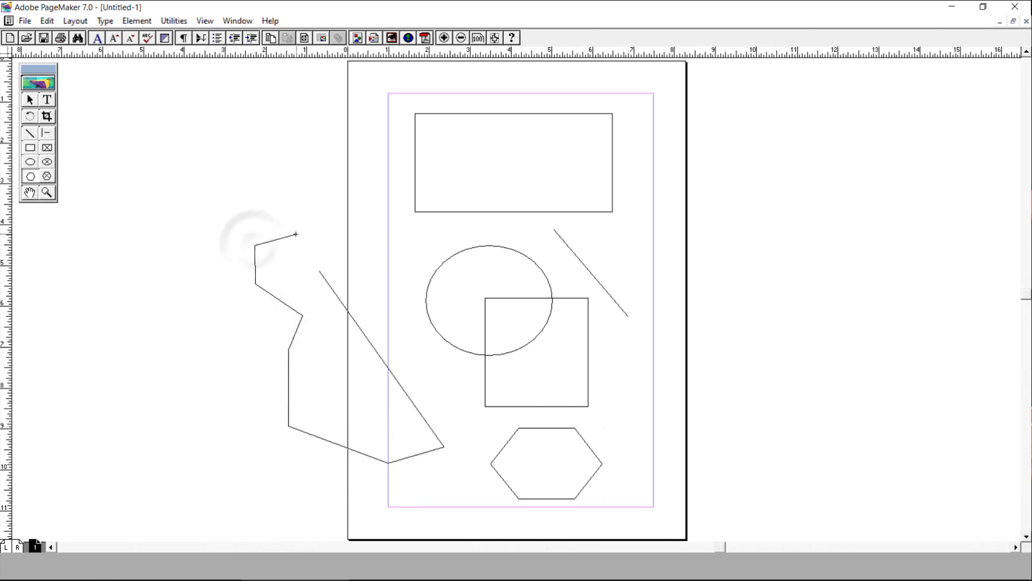
{"action": "left_click", "coordinate": [296, 234]}
{"action": "left_click", "coordinate": [290, 269]}
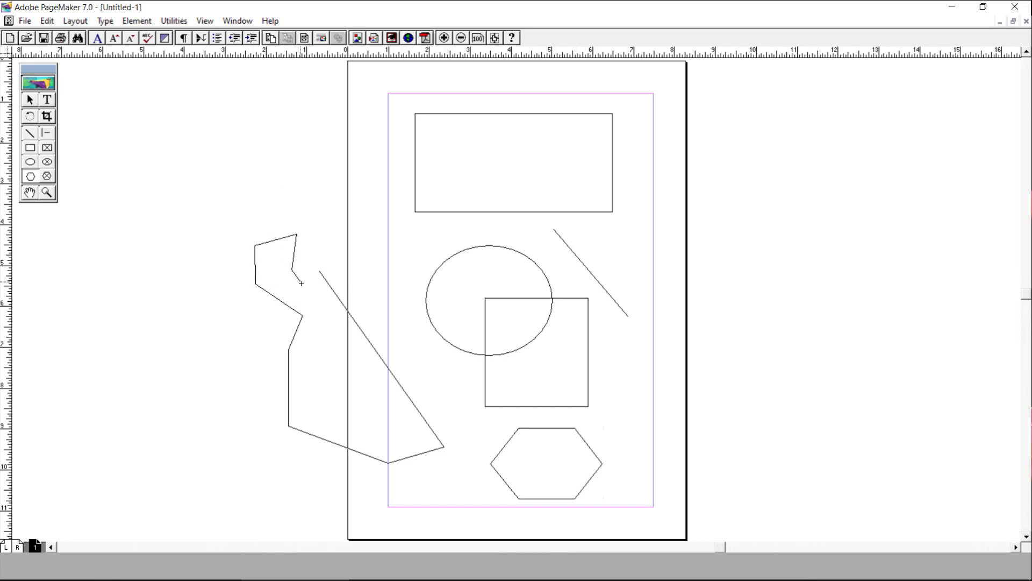
{"action": "left_click", "coordinate": [303, 285]}
{"action": "left_click", "coordinate": [337, 335]}
{"action": "left_click", "coordinate": [336, 423]}
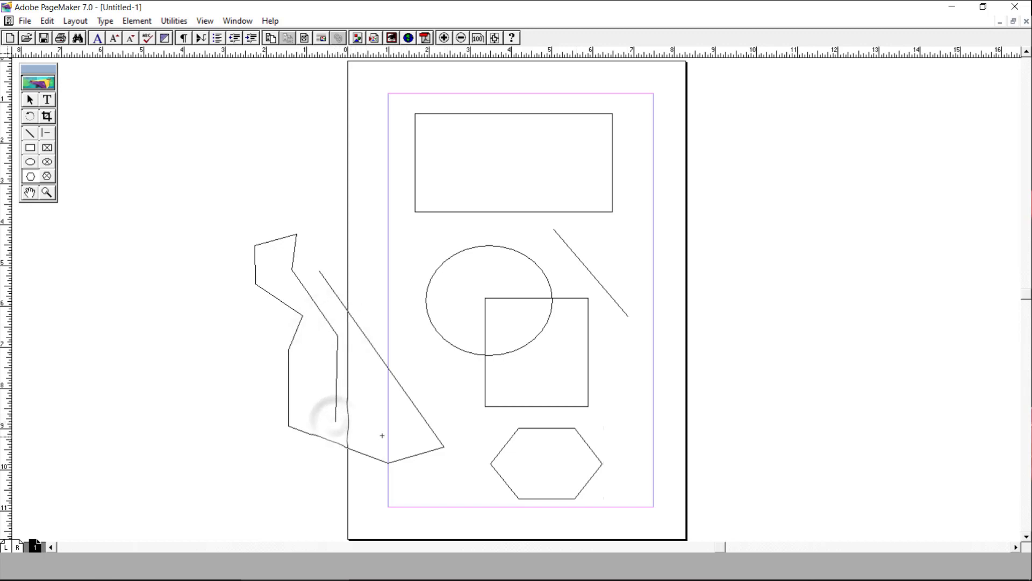
{"action": "left_click", "coordinate": [384, 435]}
{"action": "left_click", "coordinate": [376, 387]}
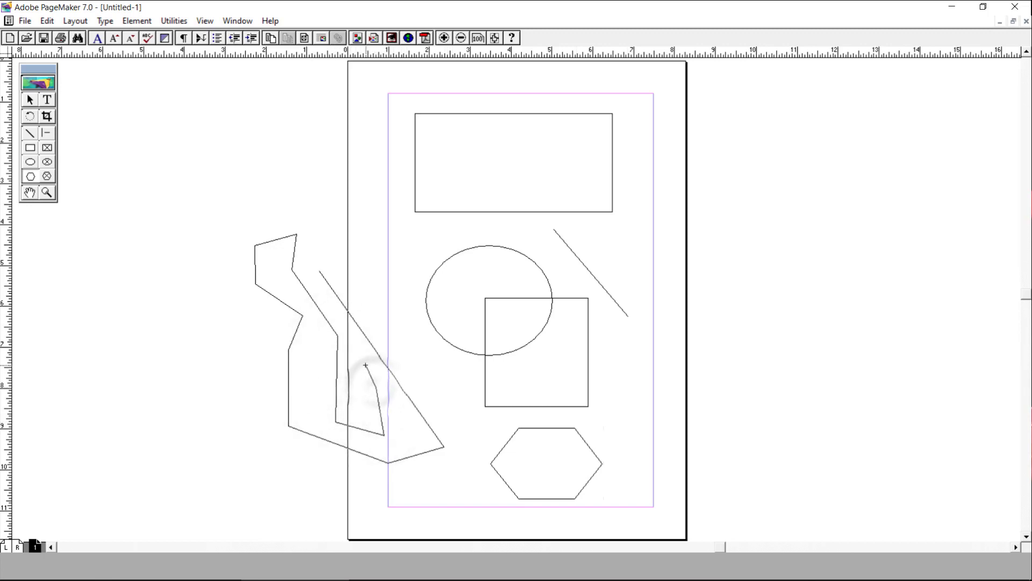
{"action": "left_click", "coordinate": [348, 334]}
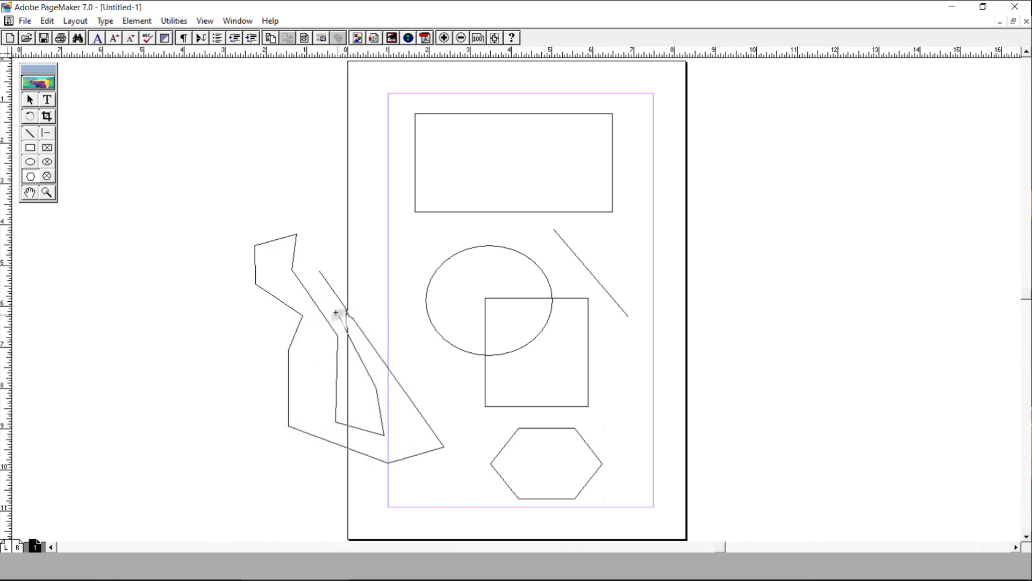
{"action": "left_click", "coordinate": [316, 285]}
{"action": "left_click", "coordinate": [312, 234]}
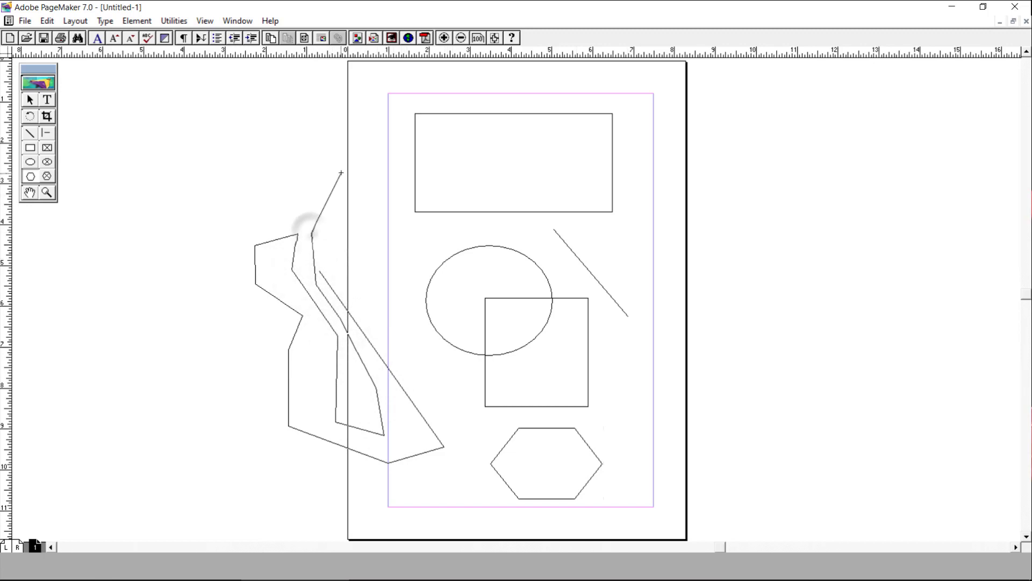
{"action": "left_click", "coordinate": [342, 171]}
{"action": "left_click", "coordinate": [355, 234]}
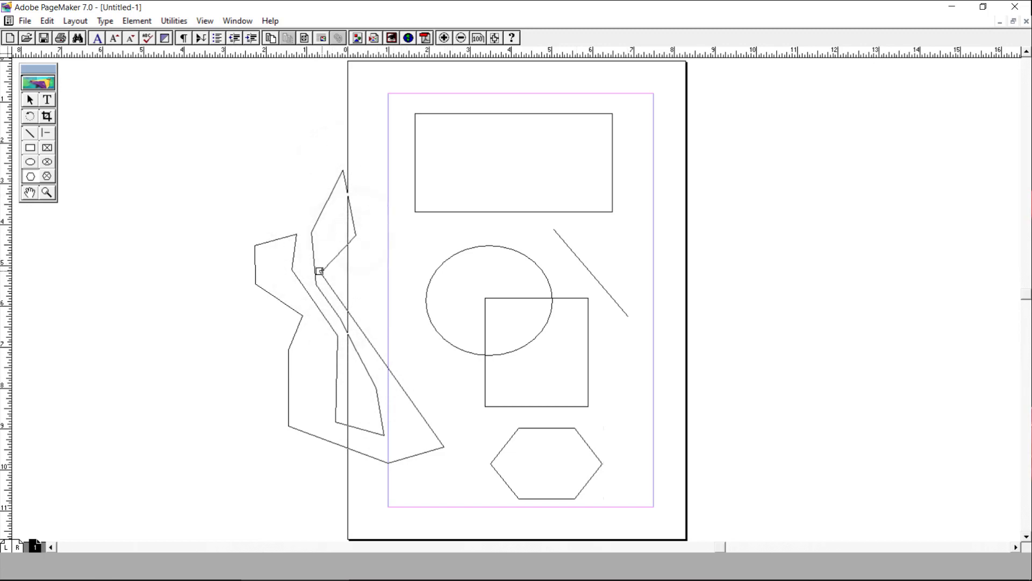
{"action": "left_click", "coordinate": [320, 271]}
Step: Select the large rectangle, the diagonal line, the smaller rectangle and the ellipse one at a time with the Pointer tool
{"action": "left_click", "coordinate": [30, 101]}
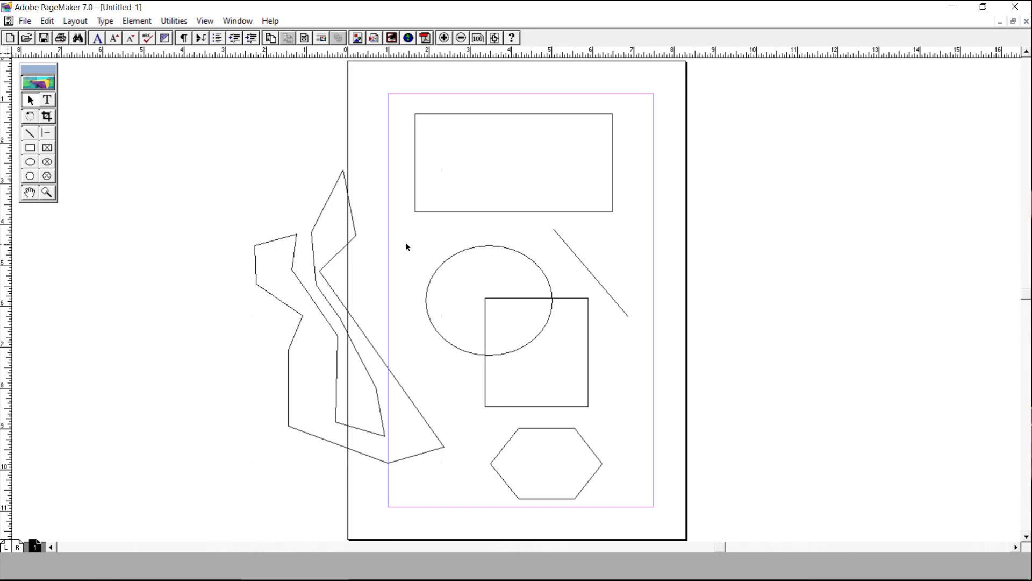
{"action": "left_click", "coordinate": [457, 212]}
{"action": "left_click", "coordinate": [581, 261]}
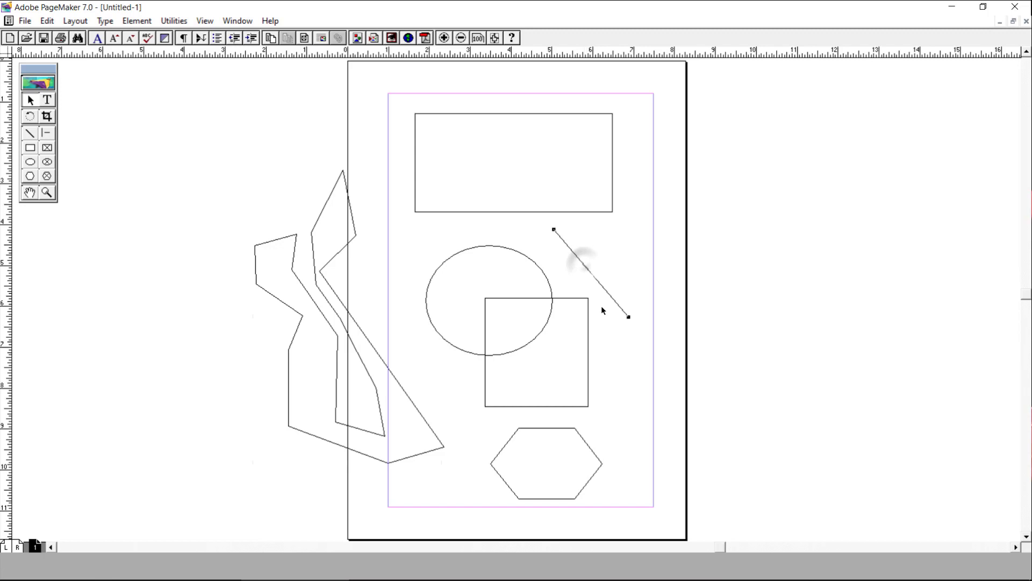
{"action": "left_click", "coordinate": [588, 355]}
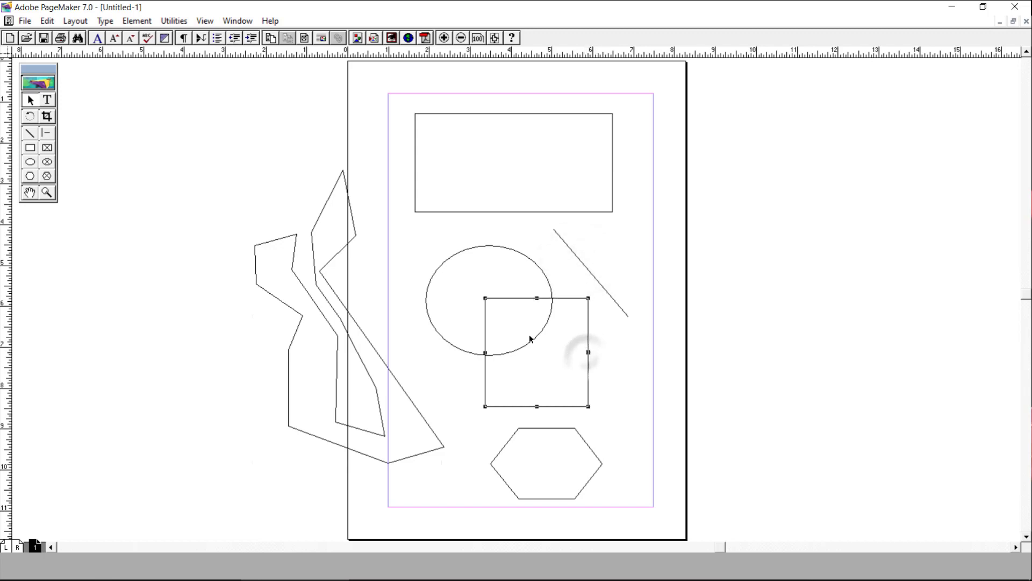
{"action": "left_click", "coordinate": [479, 247]}
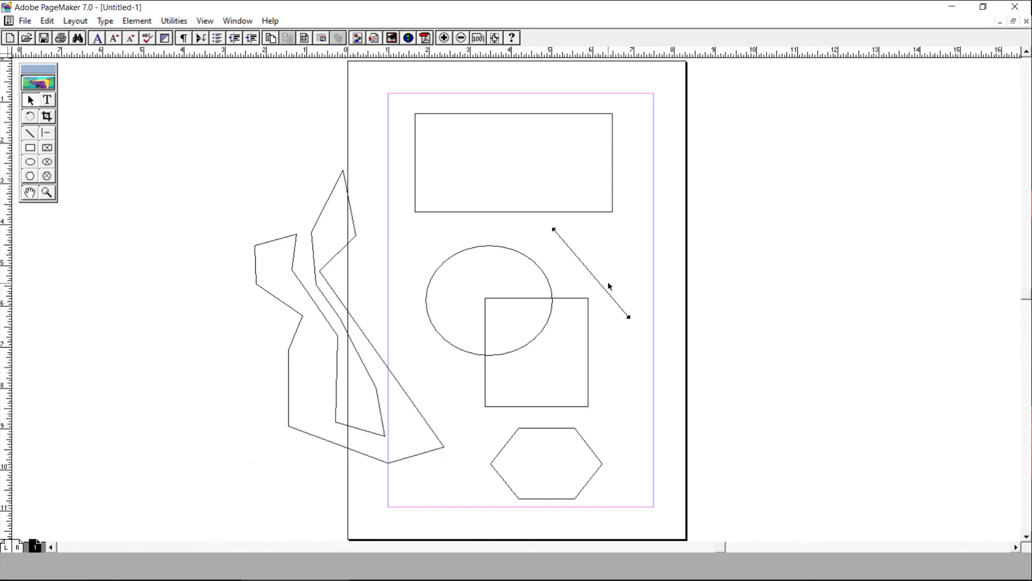
Step: Select the diagonal line and ellipse together, marquee-select groups of shapes including the irregular polygon, and clear the selection
{"action": "key", "text": "shift"}
{"action": "left_click", "coordinate": [475, 250]}
{"action": "left_click_drag", "start_coordinate": [645, 226], "coordinate": [407, 509]}
{"action": "left_click_drag", "start_coordinate": [397, 101], "coordinate": [637, 499]}
{"action": "left_click_drag", "start_coordinate": [232, 97], "coordinate": [637, 509]}
{"action": "left_click", "coordinate": [636, 410]}
Step: Move the large rectangle from the top of the page down to straddle the page's right edge
{"action": "left_click", "coordinate": [440, 215]}
{"action": "left_click", "coordinate": [452, 215]}
{"action": "left_click_drag", "start_coordinate": [452, 214], "coordinate": [654, 449]}
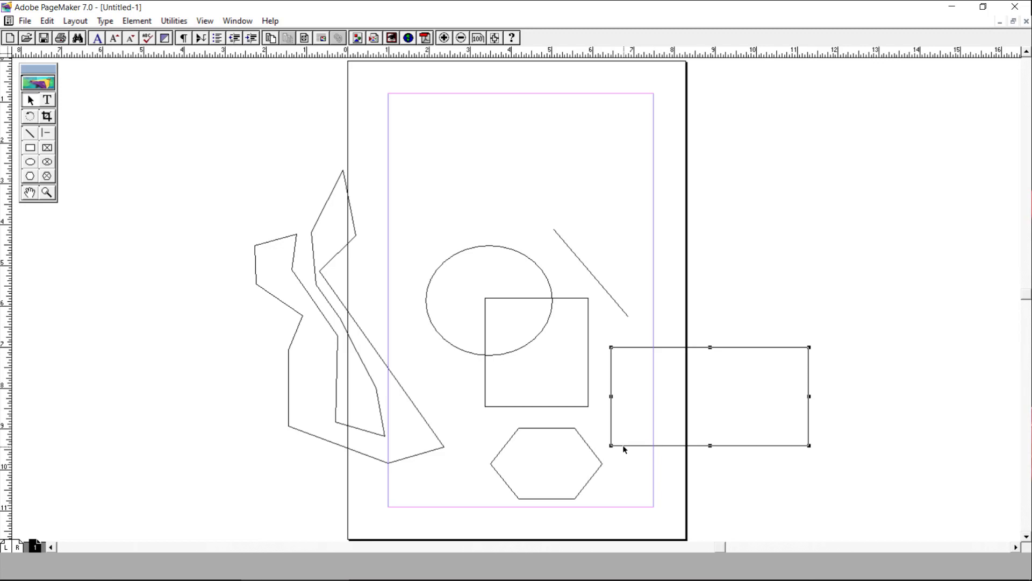
Step: Move the hexagon to the top of the page and the ellipse to just below the smaller rectangle
{"action": "left_click", "coordinate": [531, 428]}
{"action": "left_click", "coordinate": [545, 429]}
{"action": "left_click_drag", "start_coordinate": [563, 427], "coordinate": [497, 106]}
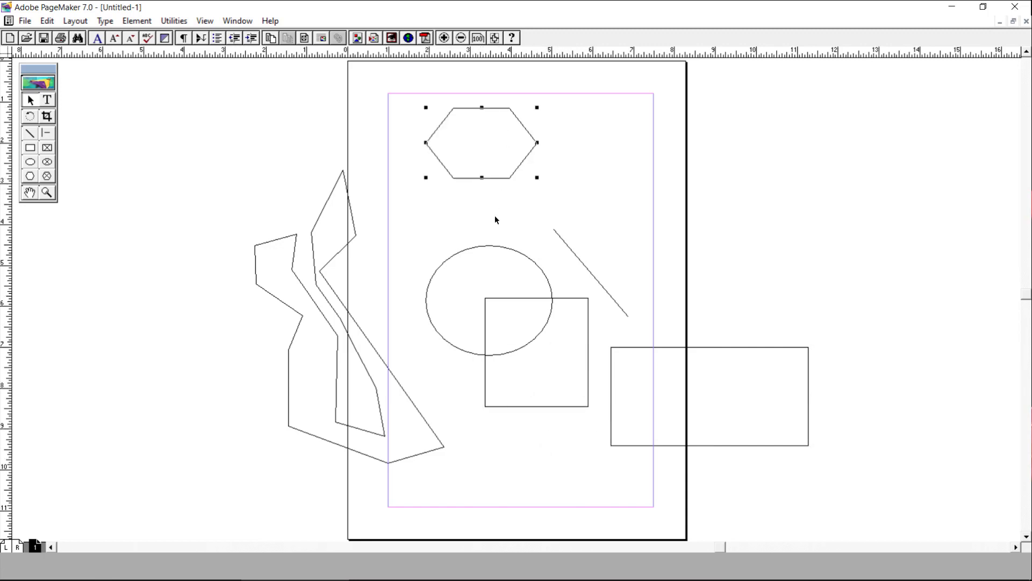
{"action": "left_click", "coordinate": [468, 250]}
{"action": "left_click_drag", "start_coordinate": [504, 248], "coordinate": [546, 413]}
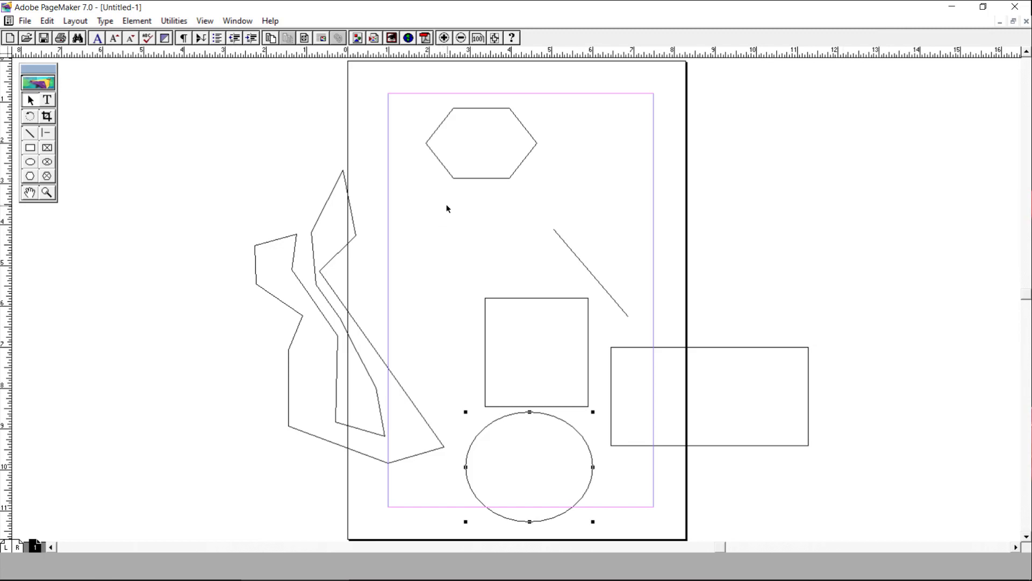
Step: Marquee-select the diagonal line and both rectangles and move them together about 2.2 in up and 0.5 in left
{"action": "left_click_drag", "start_coordinate": [448, 204], "coordinate": [875, 521]}
{"action": "left_click_drag", "start_coordinate": [579, 300], "coordinate": [557, 209]}
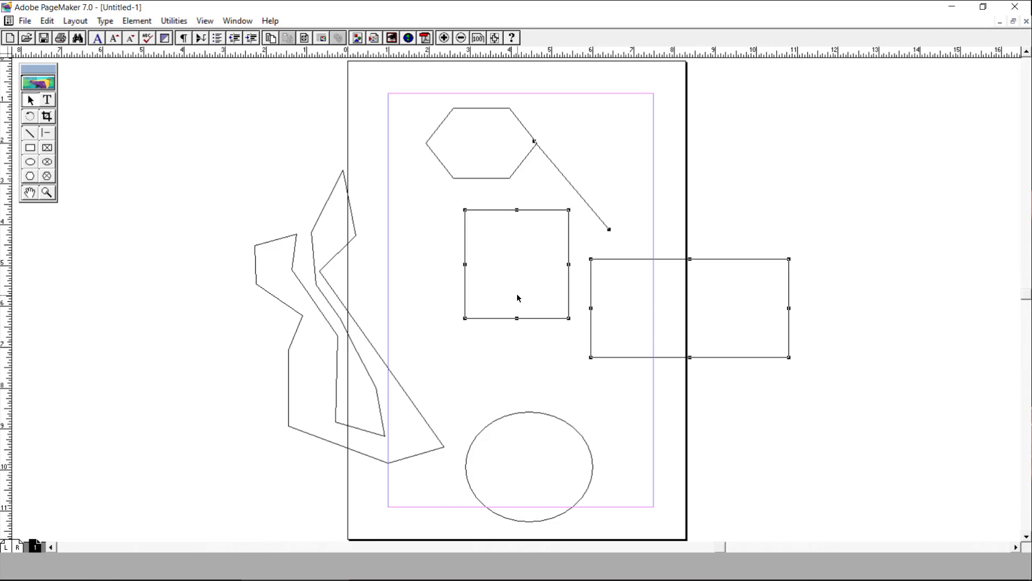
{"action": "left_click", "coordinate": [432, 300]}
Step: Delete the smaller rectangle in the middle of the page and the hexagon near its top
{"action": "left_click", "coordinate": [502, 318]}
{"action": "key", "text": "Delete"}
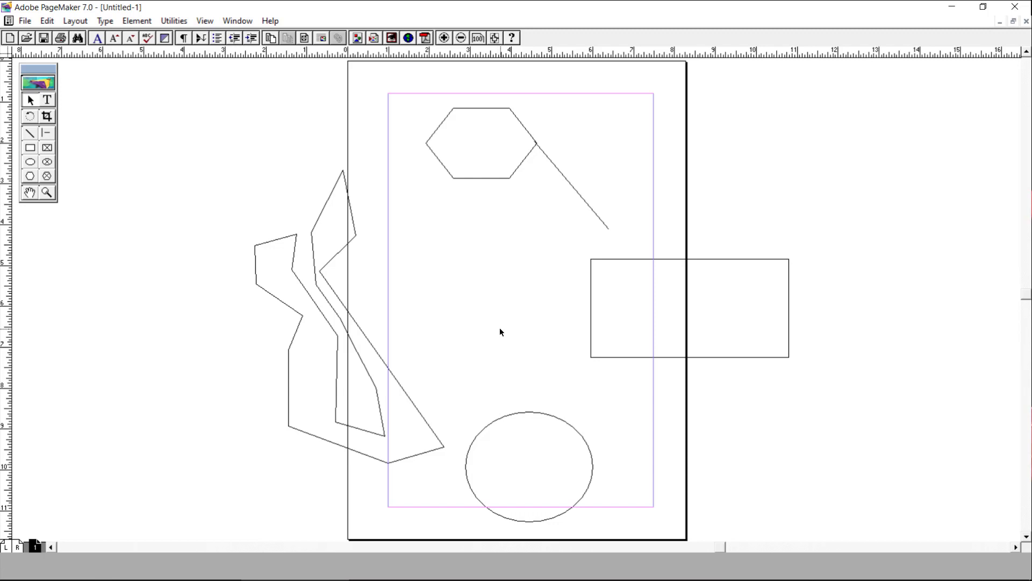
{"action": "left_click", "coordinate": [494, 178]}
{"action": "key", "text": "Delete"}
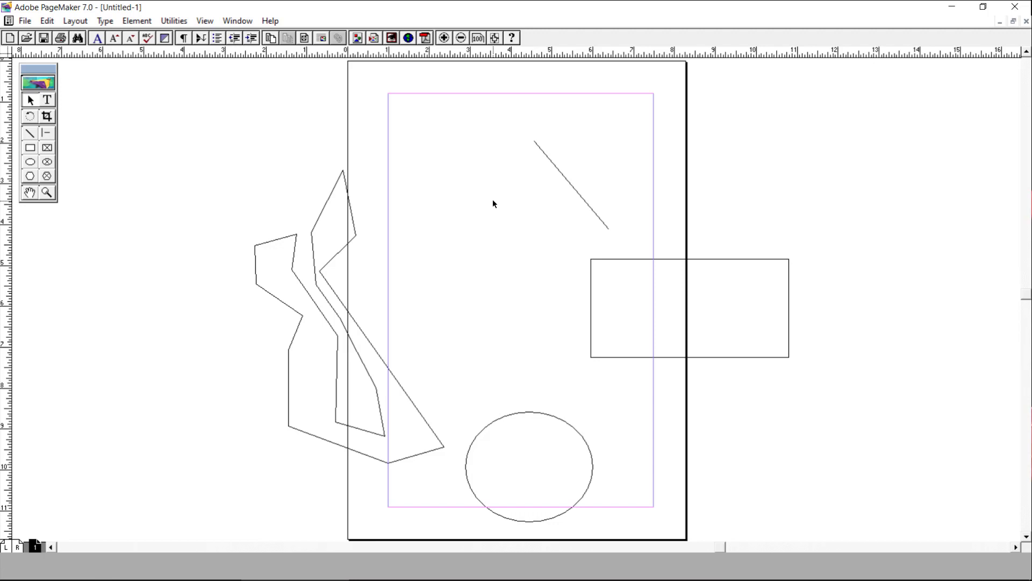
Step: Draw a hexagon about 3.1 × 3.5 in in the upper left part of the page with the Polygon tool
{"action": "left_click", "coordinate": [31, 176]}
{"action": "left_click", "coordinate": [406, 134]}
{"action": "left_click_drag", "start_coordinate": [408, 136], "coordinate": [532, 276]}
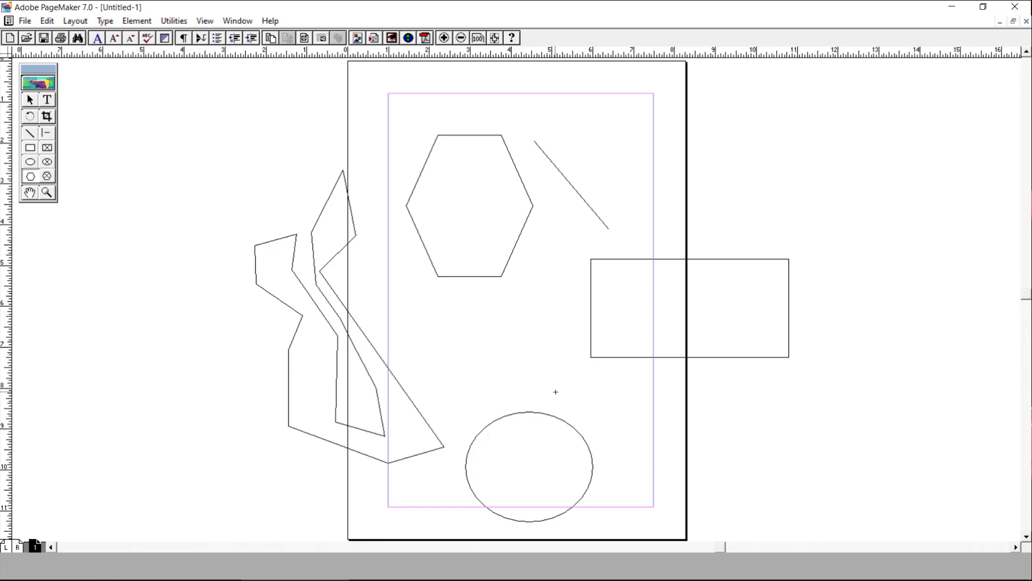
Step: Select all objects in the publication at once and delete them
{"action": "key", "text": "ctrl+a"}
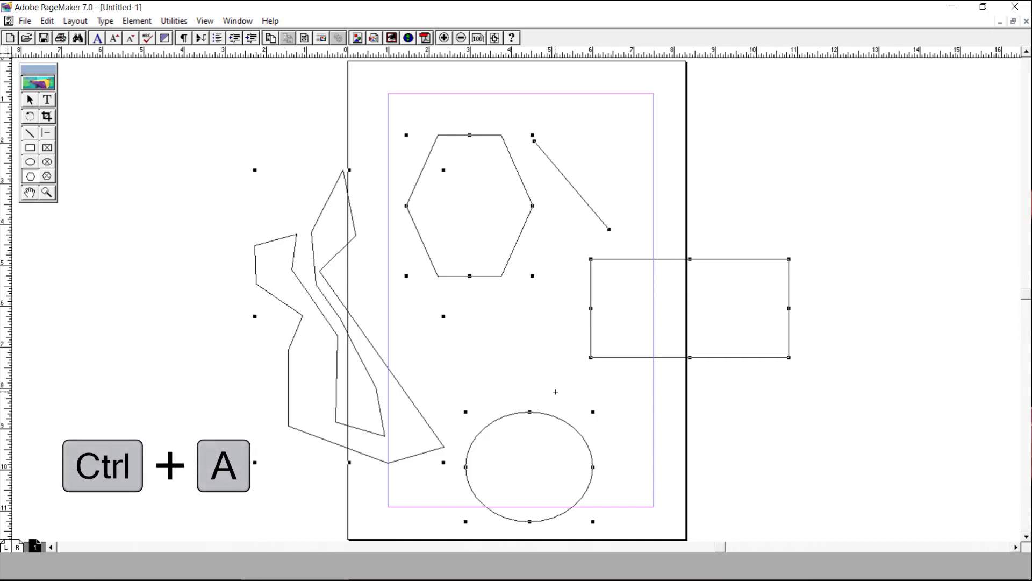
{"action": "key", "text": "Delete"}
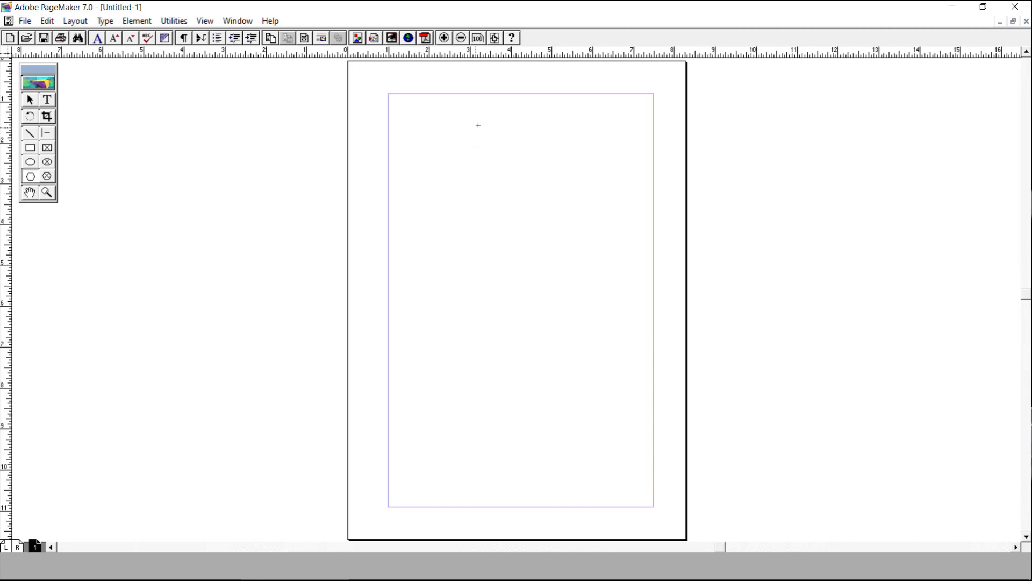
Step: Draw a closed irregular polygon about 5.5 × 6 in on the upper part of the page and delete it
{"action": "mouse_move", "coordinate": [478, 125]}
{"action": "left_mouse_down"}
{"action": "mouse_move", "coordinate": [488, 177]}
{"action": "mouse_move", "coordinate": [542, 255]}
{"action": "mouse_move", "coordinate": [634, 199]}
{"action": "mouse_move", "coordinate": [636, 316]}
{"action": "left_mouse_up"}
{"action": "mouse_move", "coordinate": [636, 315]}
{"action": "left_mouse_down"}
{"action": "mouse_move", "coordinate": [637, 346]}
{"action": "mouse_move", "coordinate": [553, 387]}
{"action": "mouse_move", "coordinate": [520, 368]}
{"action": "mouse_move", "coordinate": [440, 354]}
{"action": "mouse_move", "coordinate": [414, 276]}
{"action": "mouse_move", "coordinate": [414, 214]}
{"action": "mouse_move", "coordinate": [495, 215]}
{"action": "mouse_move", "coordinate": [547, 346]}
{"action": "mouse_move", "coordinate": [498, 312]}
{"action": "mouse_move", "coordinate": [551, 327]}
{"action": "mouse_move", "coordinate": [581, 310]}
{"action": "left_mouse_up"}
{"action": "left_click", "coordinate": [582, 310]}
{"action": "left_click", "coordinate": [604, 263]}
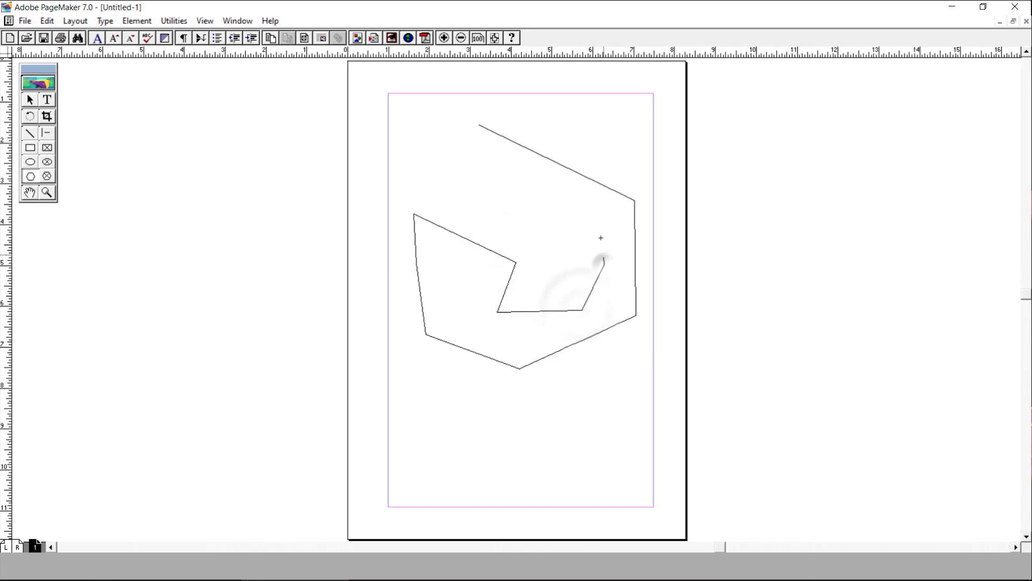
{"action": "left_click", "coordinate": [598, 228]}
{"action": "left_click", "coordinate": [438, 190]}
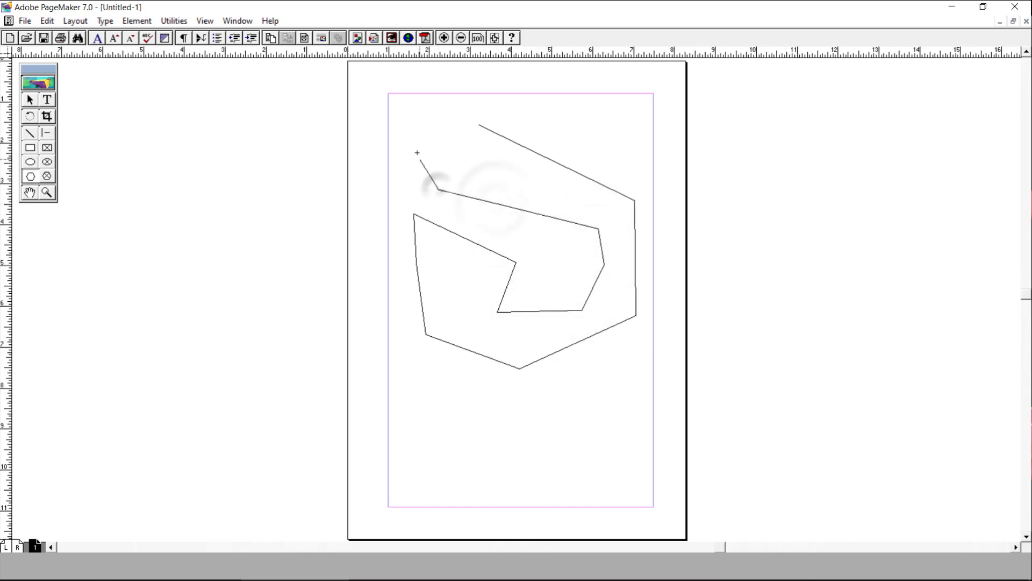
{"action": "left_click", "coordinate": [419, 154]}
{"action": "left_click", "coordinate": [429, 123]}
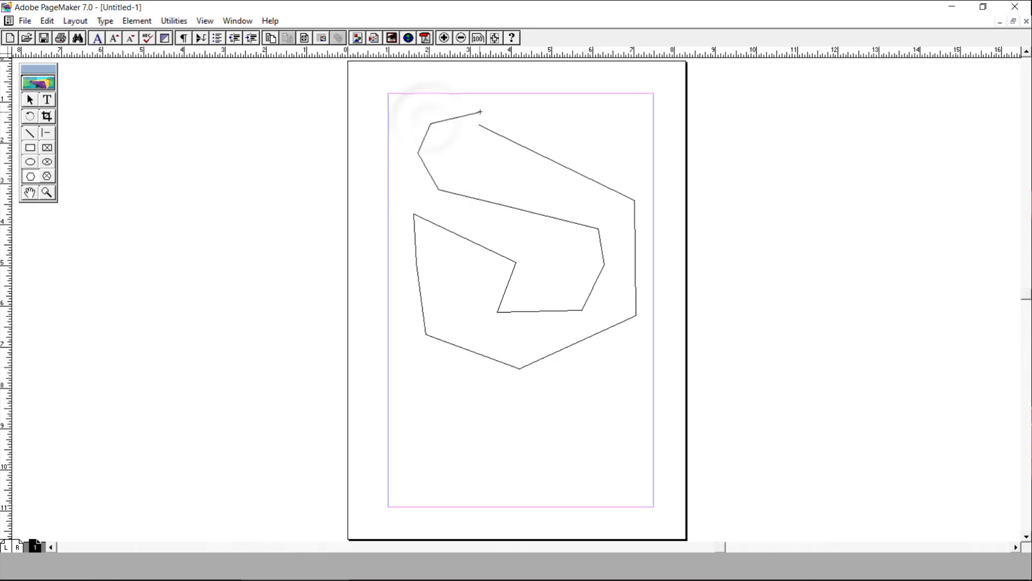
{"action": "left_click", "coordinate": [479, 124]}
{"action": "key", "text": "Delete"}
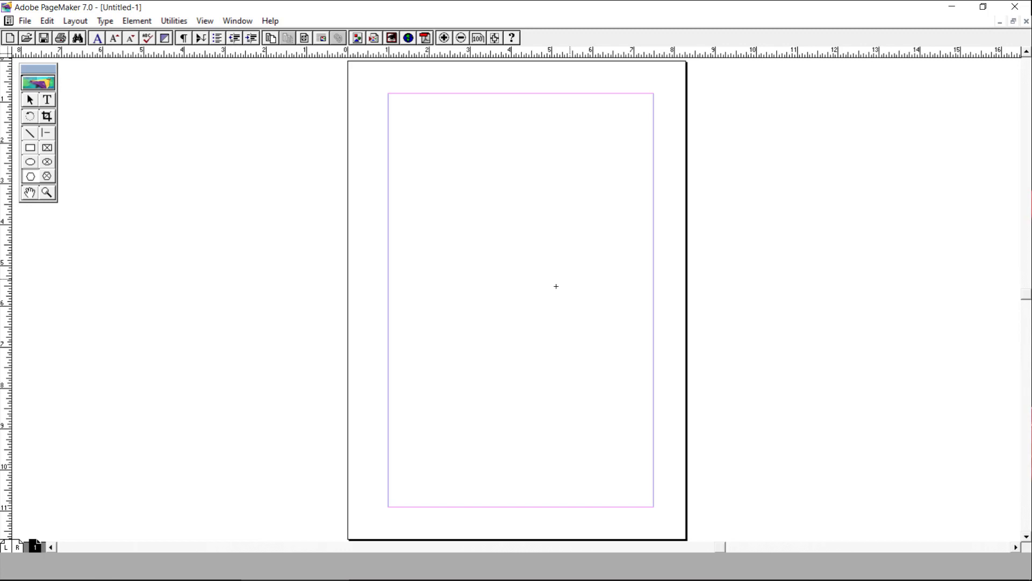
Step: Draw a hexagon about 4.1 × 3.4 in near the page's top and enter 20 as its number of sides in Polygon Settings
{"action": "mouse_move", "coordinate": [465, 140]}
{"action": "left_mouse_down"}
{"action": "mouse_move", "coordinate": [583, 295]}
{"action": "mouse_move", "coordinate": [622, 305]}
{"action": "mouse_move", "coordinate": [633, 278]}
{"action": "left_mouse_up"}
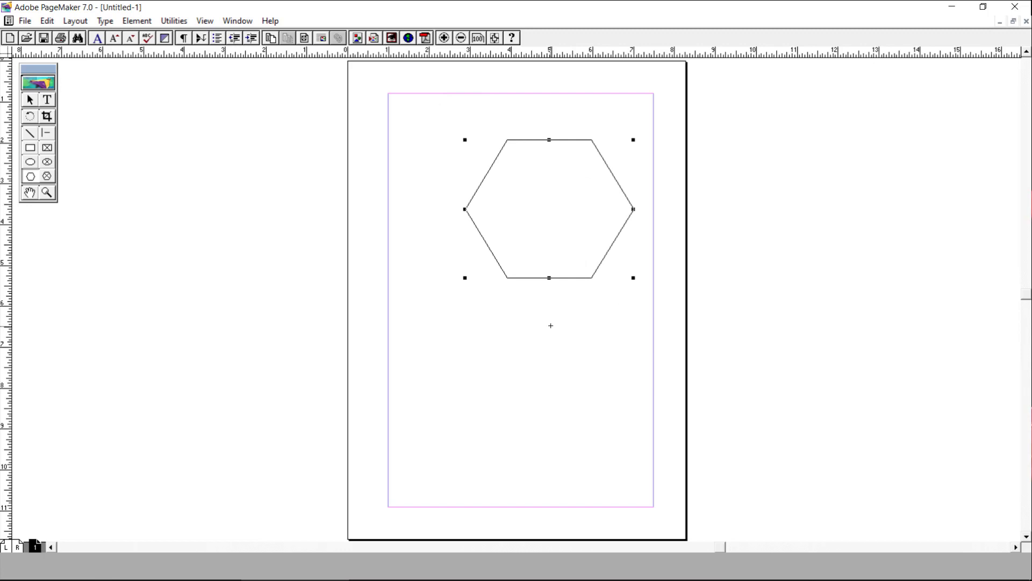
{"action": "left_click", "coordinate": [138, 21]}
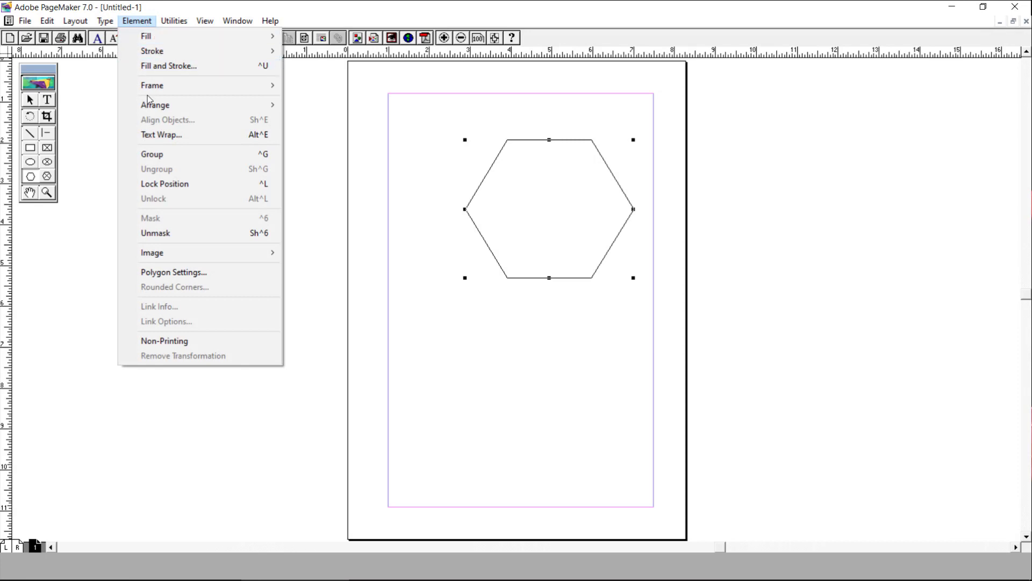
{"action": "left_click", "coordinate": [182, 274]}
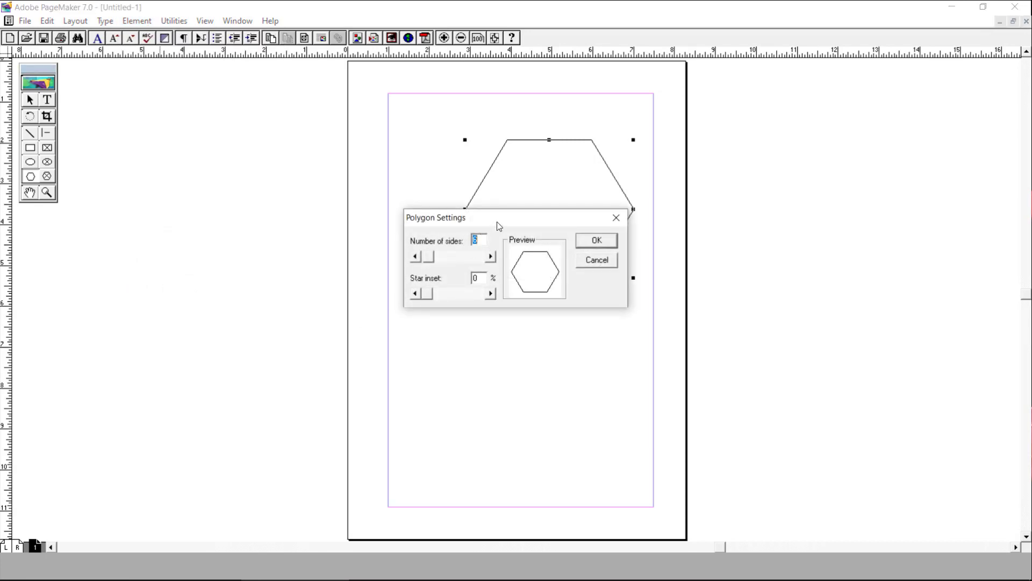
{"action": "left_click_drag", "start_coordinate": [498, 225], "coordinate": [276, 197]}
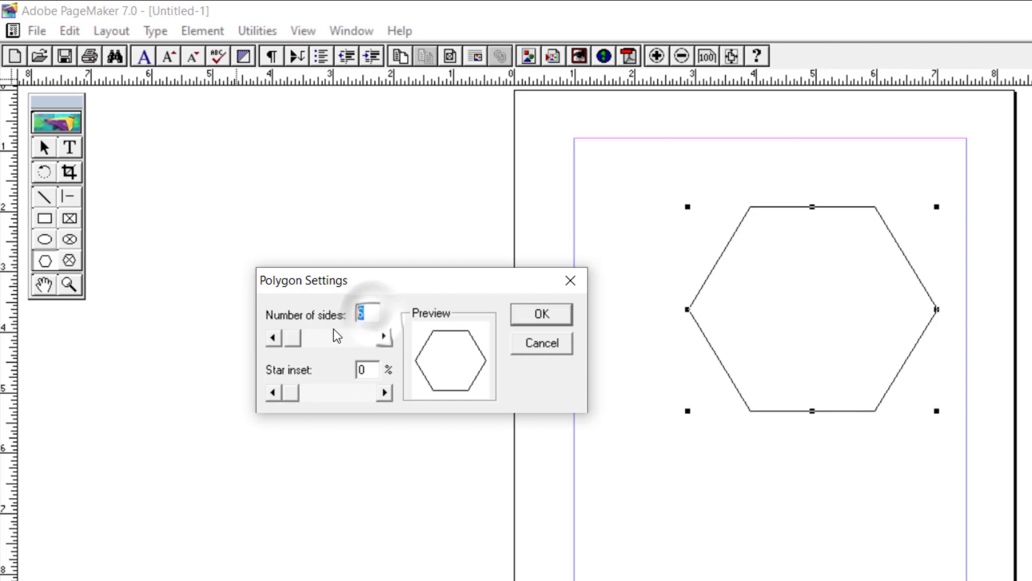
{"action": "type", "text": "20"}
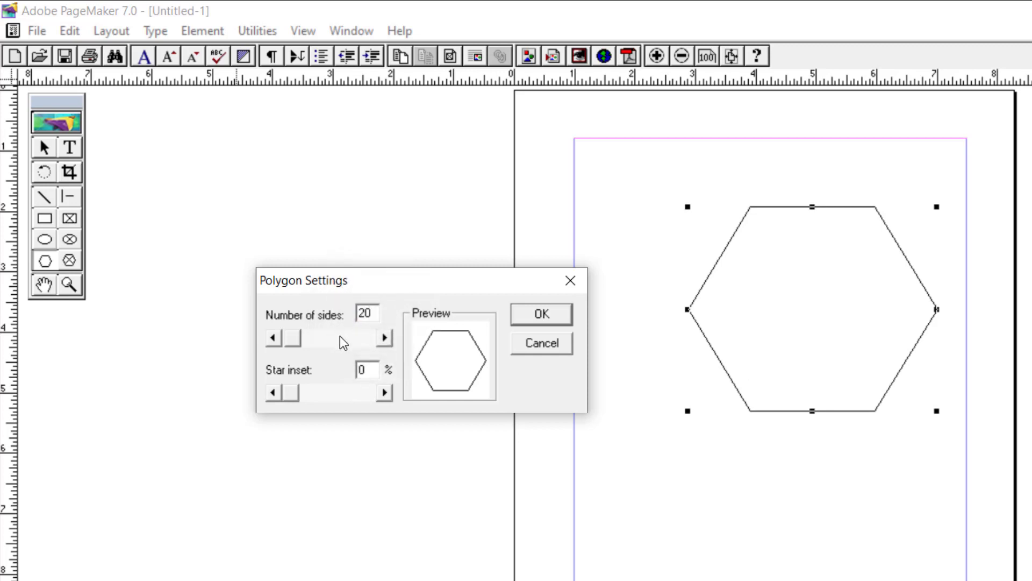
{"action": "left_click", "coordinate": [423, 297]}
Step: Set the star inset to 56% and apply the Polygon Settings to the hexagon near the page's top
{"action": "left_click", "coordinate": [385, 393]}
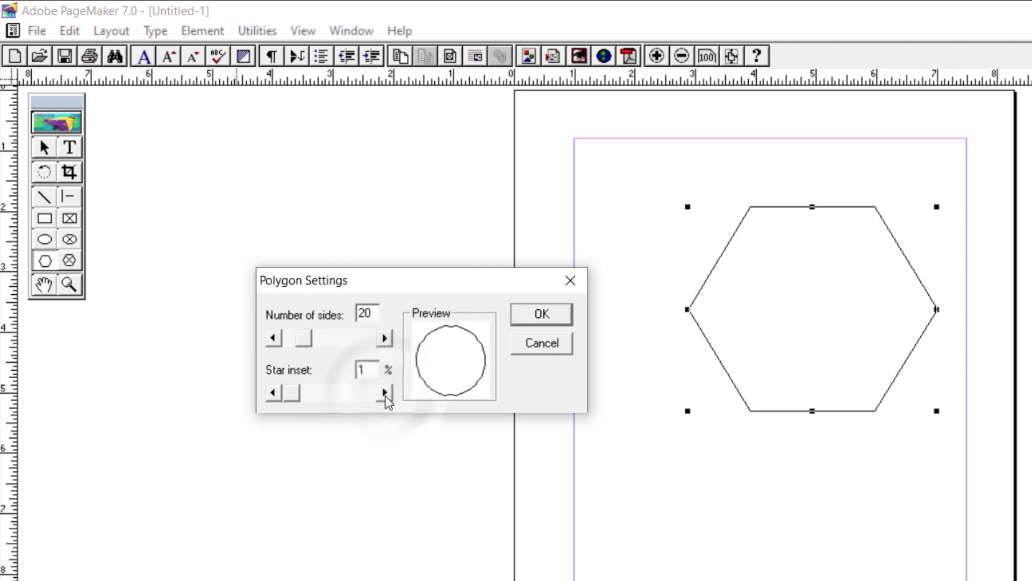
{"action": "left_click", "coordinate": [385, 392]}
{"action": "left_click", "coordinate": [385, 393]}
{"action": "left_click", "coordinate": [385, 393]}
{"action": "left_click", "coordinate": [385, 392]}
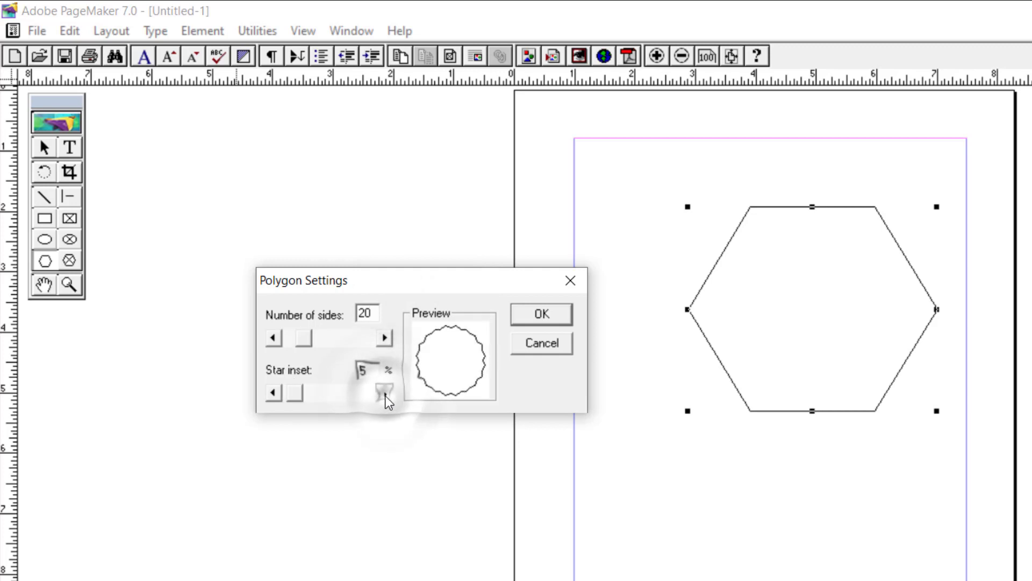
{"action": "left_click", "coordinate": [385, 393]}
{"action": "left_click", "coordinate": [385, 393]}
{"action": "left_click", "coordinate": [385, 392]}
{"action": "left_click", "coordinate": [385, 393]}
{"action": "left_click", "coordinate": [385, 392]}
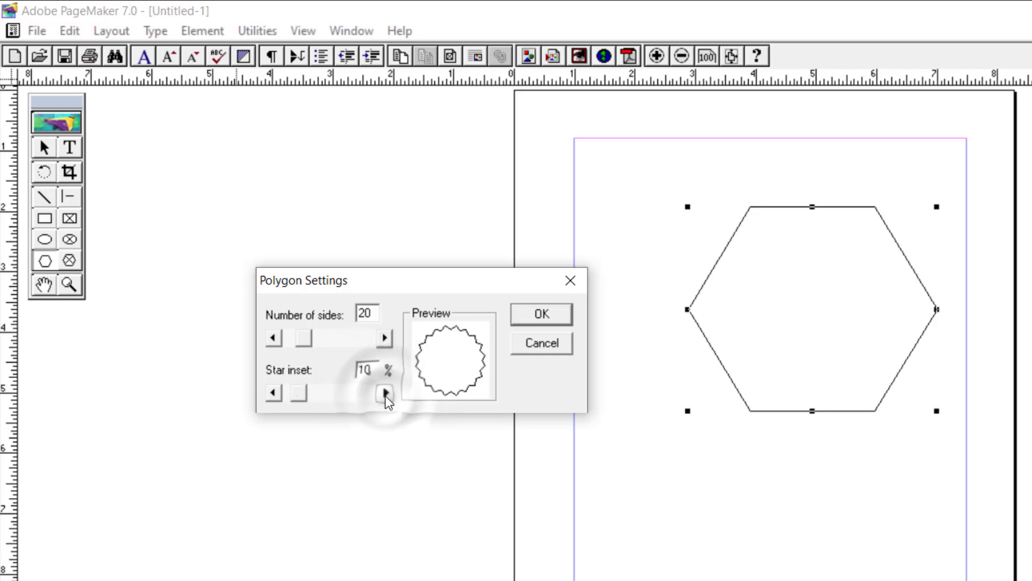
{"action": "left_click", "coordinate": [385, 392]}
{"action": "left_click", "coordinate": [385, 393]}
{"action": "left_click", "coordinate": [385, 393]}
{"action": "left_click", "coordinate": [385, 392]}
{"action": "left_click", "coordinate": [385, 393]}
{"action": "left_click", "coordinate": [385, 392]}
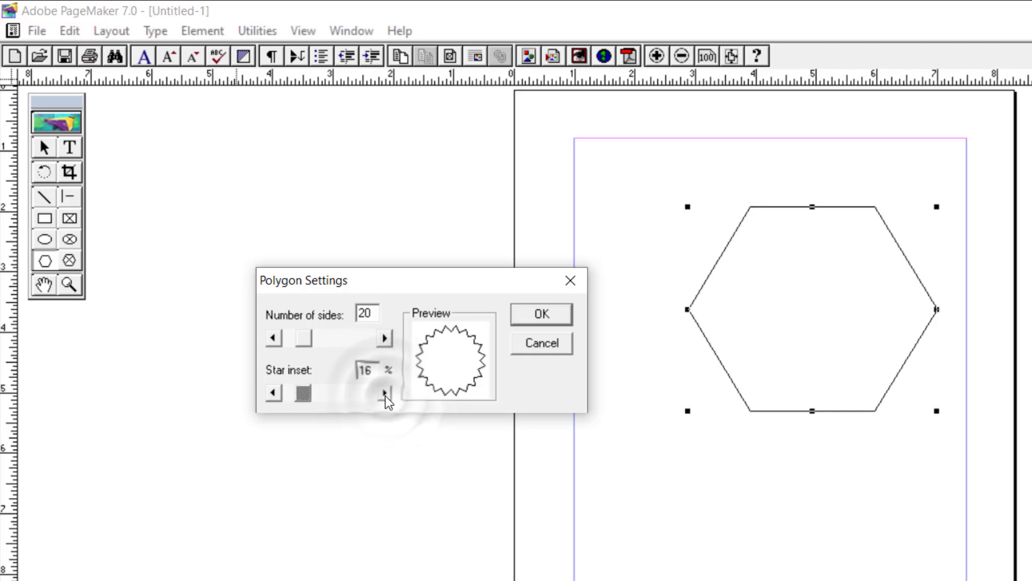
{"action": "left_click", "coordinate": [385, 393]}
{"action": "left_click", "coordinate": [385, 393]}
{"action": "left_click", "coordinate": [385, 393]}
{"action": "left_click", "coordinate": [385, 393]}
{"action": "left_click", "coordinate": [385, 393]}
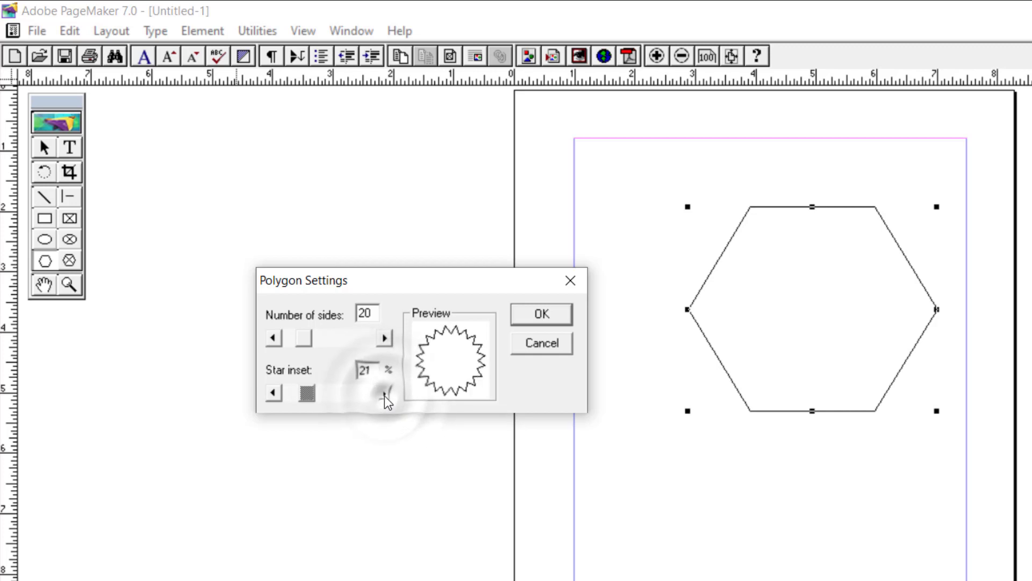
{"action": "left_click", "coordinate": [385, 393]}
{"action": "left_click", "coordinate": [385, 393]}
{"action": "left_click", "coordinate": [385, 393]}
{"action": "left_click", "coordinate": [385, 393]}
{"action": "left_click", "coordinate": [385, 393]}
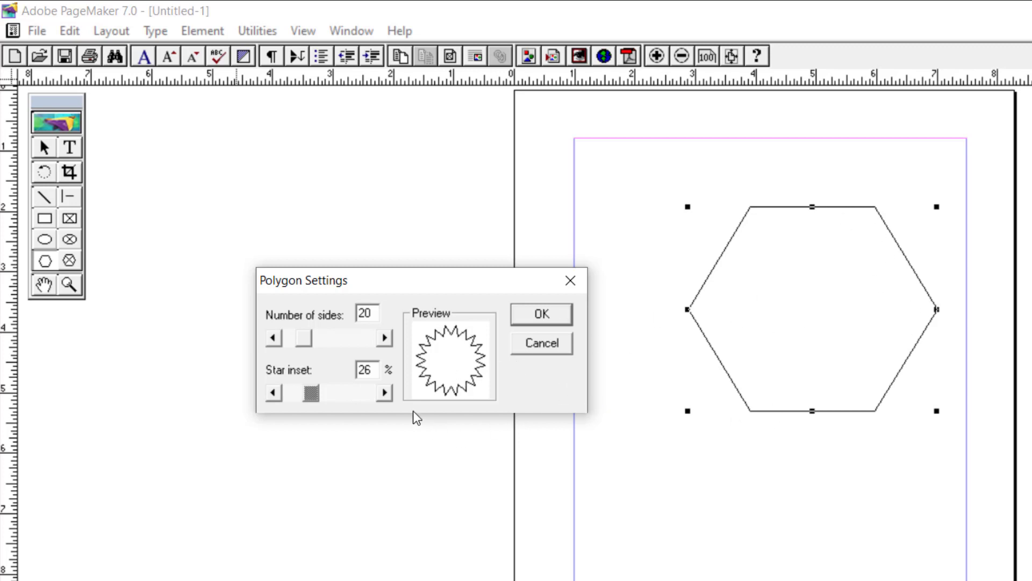
{"action": "left_click_drag", "start_coordinate": [386, 395], "coordinate": [385, 392]}
{"action": "left_click", "coordinate": [383, 398]}
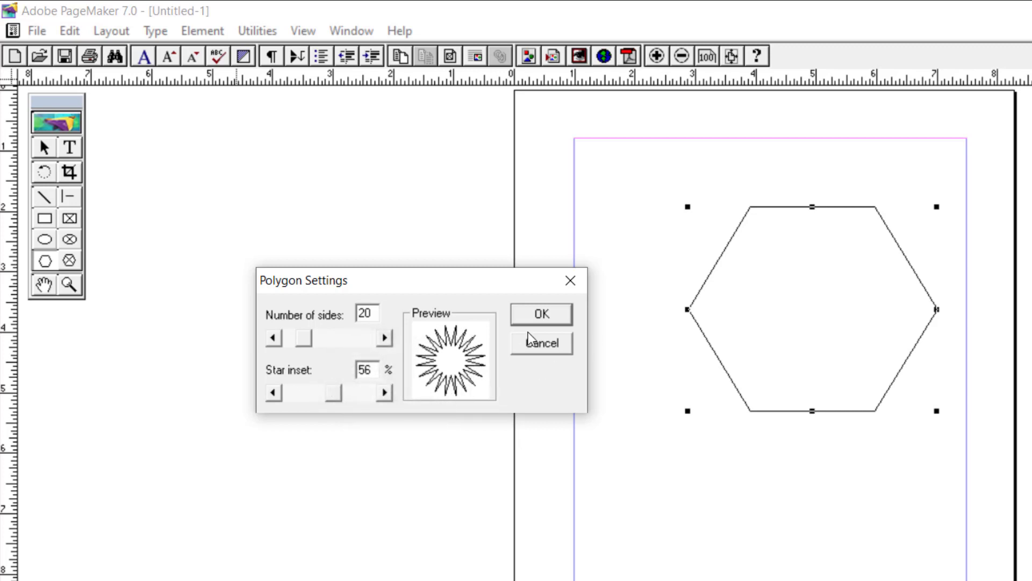
{"action": "left_click", "coordinate": [540, 318]}
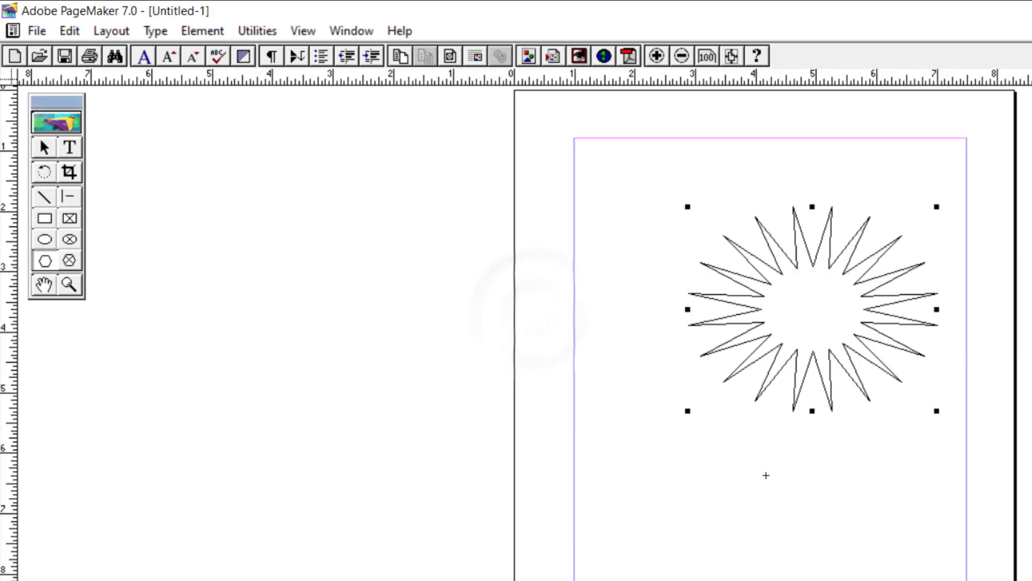
Step: Draw a hexagon about 4.5 × 3.3 in on the page's lower half and give it 3 sides and a 57% star inset
{"action": "left_click_drag", "start_coordinate": [764, 480], "coordinate": [713, 525]}
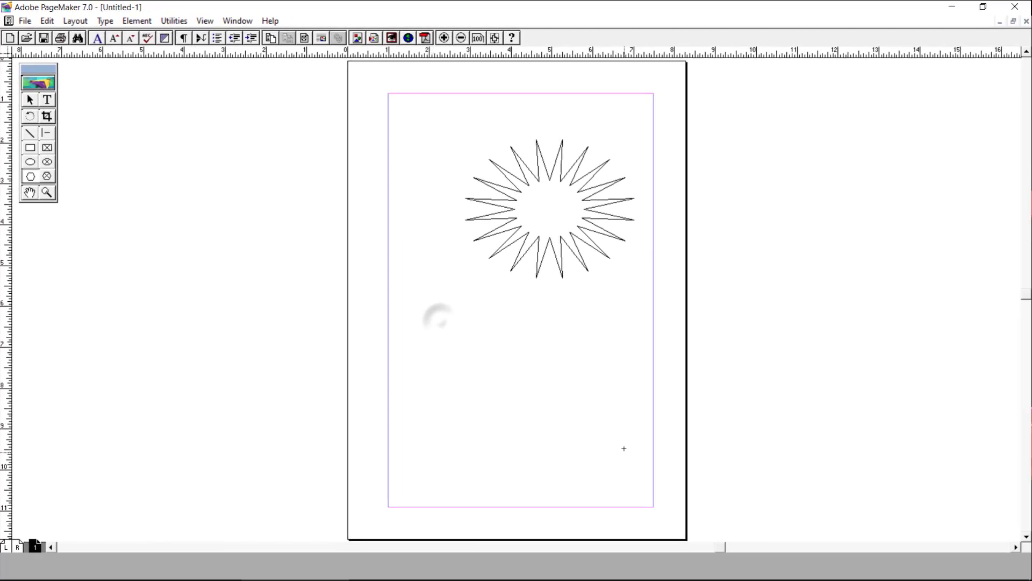
{"action": "left_click_drag", "start_coordinate": [436, 317], "coordinate": [624, 448]}
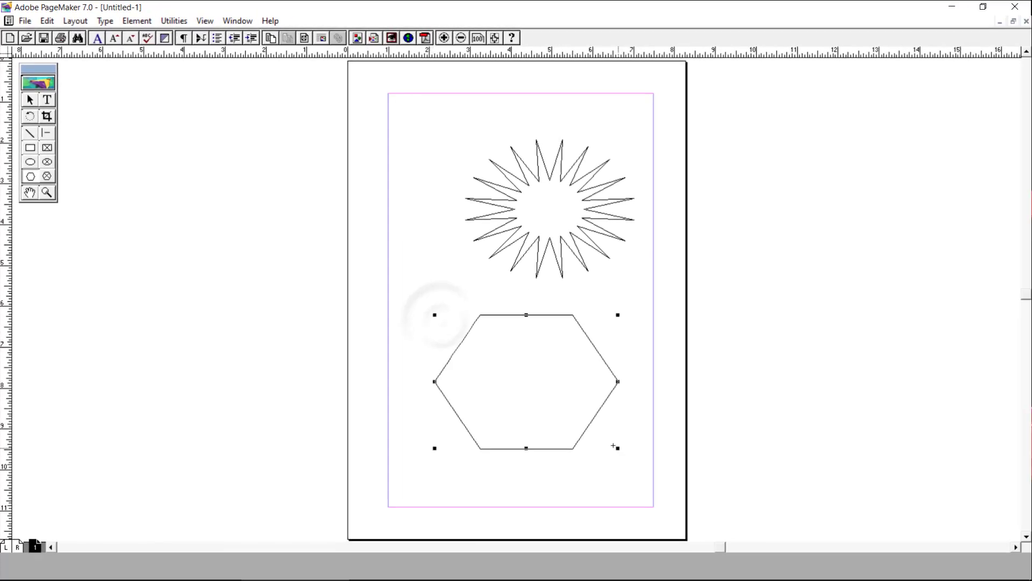
{"action": "left_click", "coordinate": [151, 24]}
{"action": "left_click", "coordinate": [172, 270]}
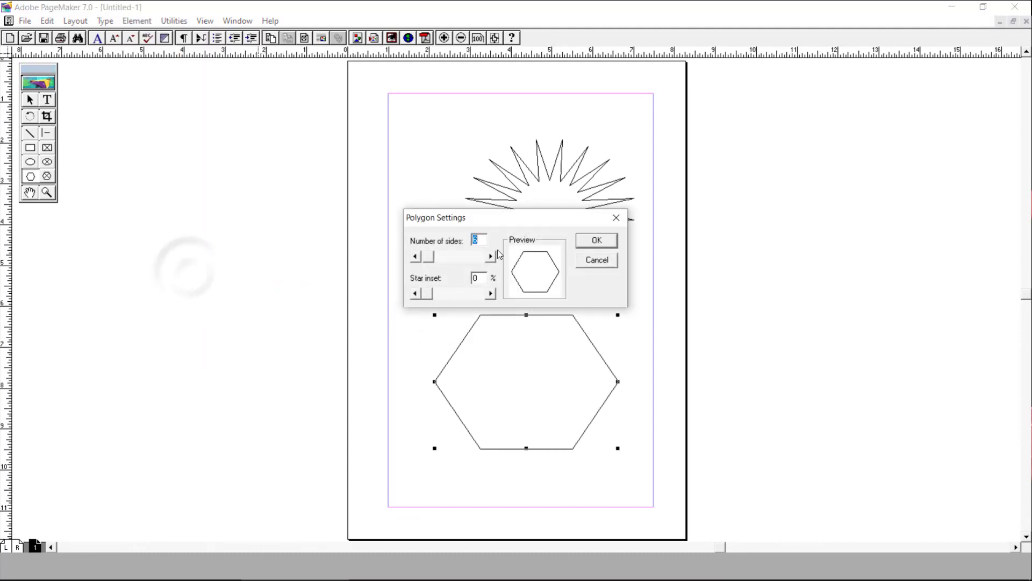
{"action": "left_click_drag", "start_coordinate": [500, 218], "coordinate": [279, 202]}
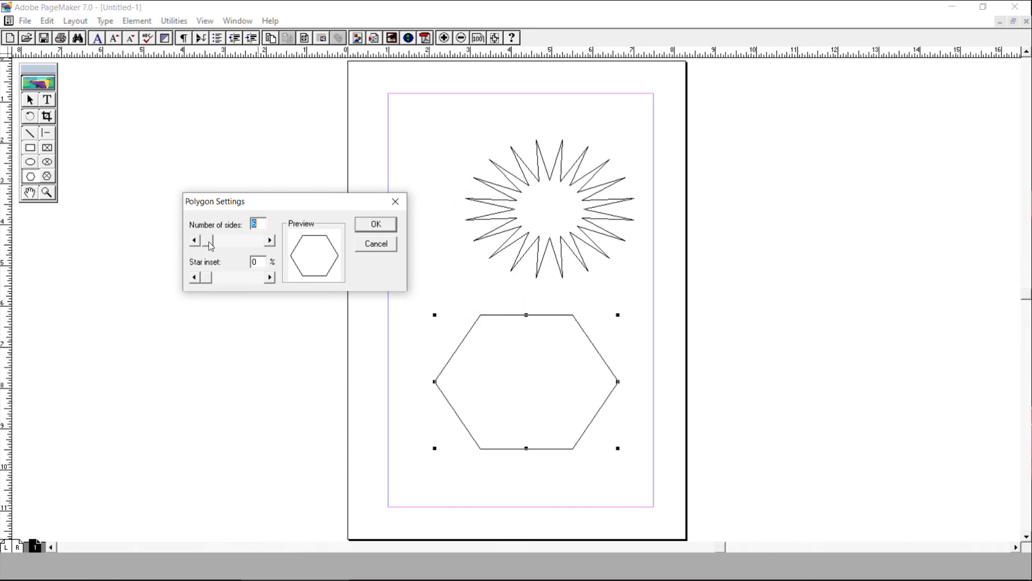
{"action": "mouse_move", "coordinate": [210, 241]}
{"action": "left_mouse_down"}
{"action": "mouse_move", "coordinate": [267, 248]}
{"action": "mouse_move", "coordinate": [202, 245]}
{"action": "left_mouse_up"}
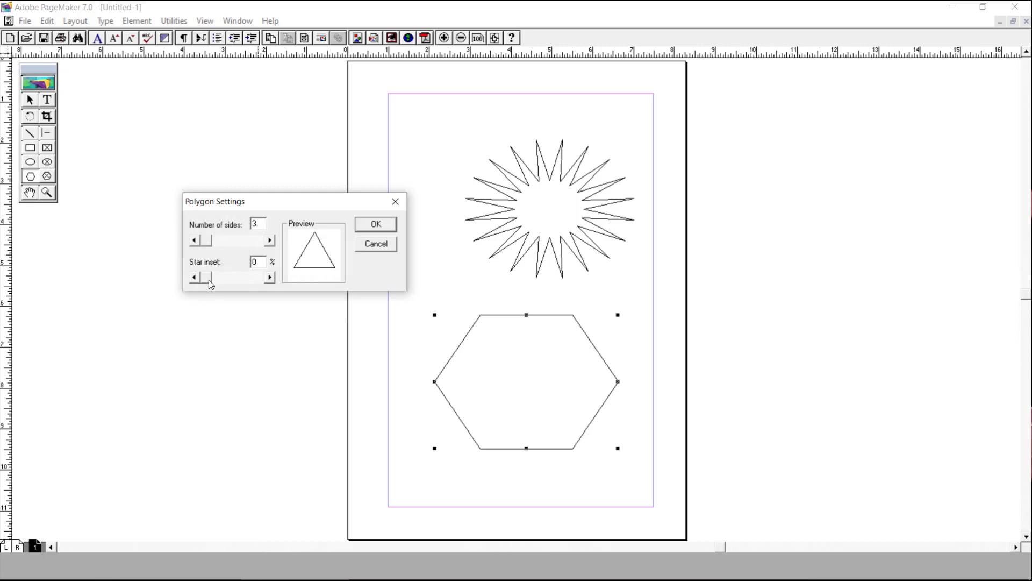
{"action": "left_click_drag", "start_coordinate": [209, 281], "coordinate": [237, 284]}
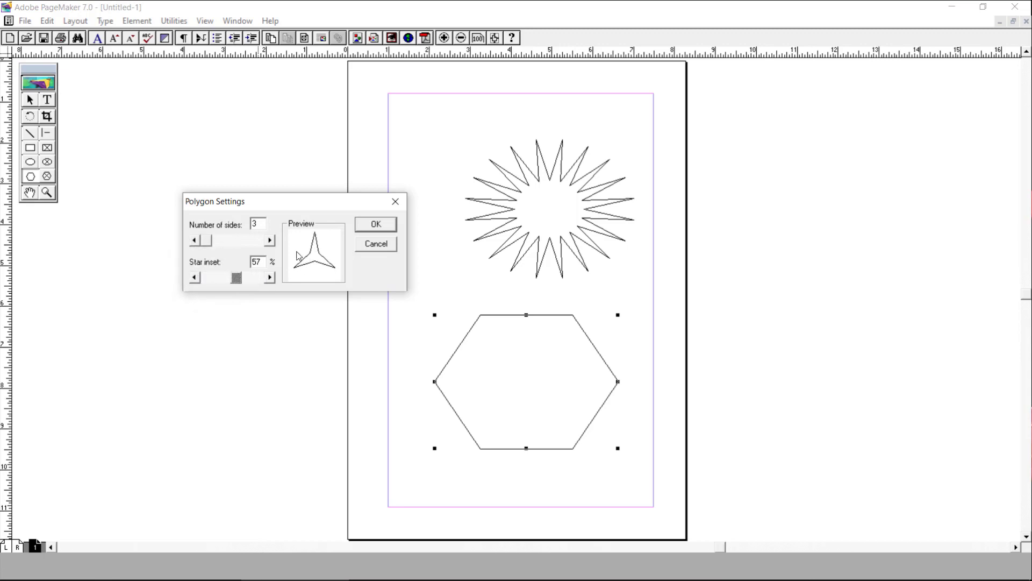
{"action": "left_click", "coordinate": [376, 224]}
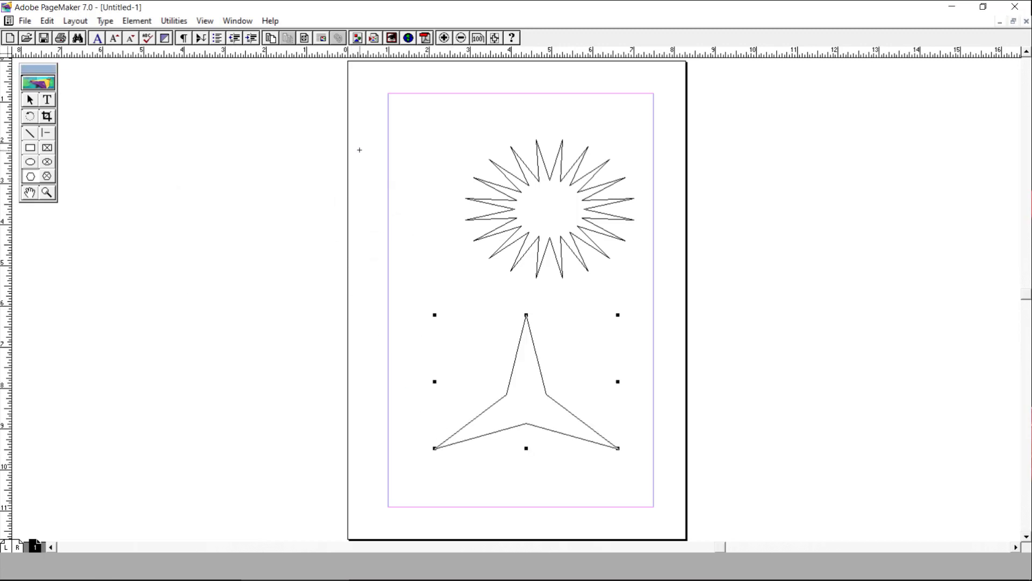
Step: Draw a hexagon about 2.4 × 2.2 in beside the many-pointed star and give it 4 sides and a 58% star inset
{"action": "left_click_drag", "start_coordinate": [363, 140], "coordinate": [463, 225]}
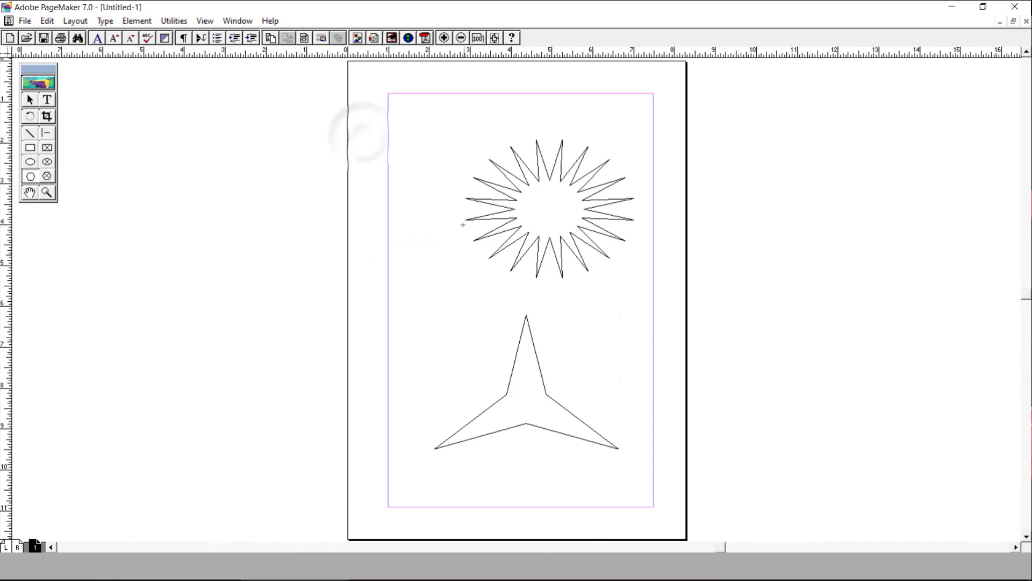
{"action": "left_click", "coordinate": [137, 20]}
{"action": "left_click", "coordinate": [190, 273]}
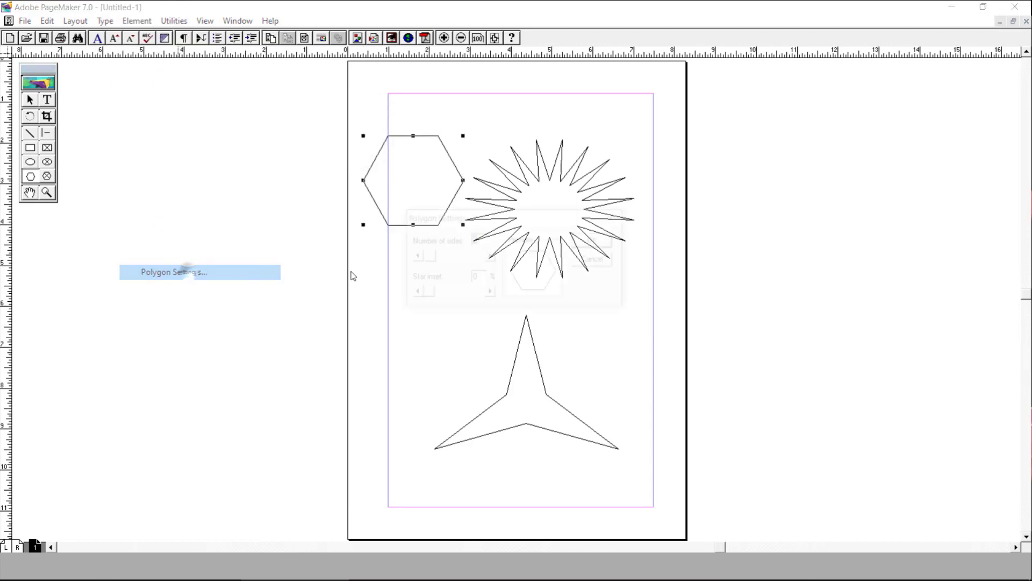
{"action": "mouse_move", "coordinate": [430, 257]}
{"action": "left_mouse_down"}
{"action": "mouse_move", "coordinate": [441, 257]}
{"action": "mouse_move", "coordinate": [425, 257]}
{"action": "left_mouse_up"}
{"action": "left_click", "coordinate": [487, 257]}
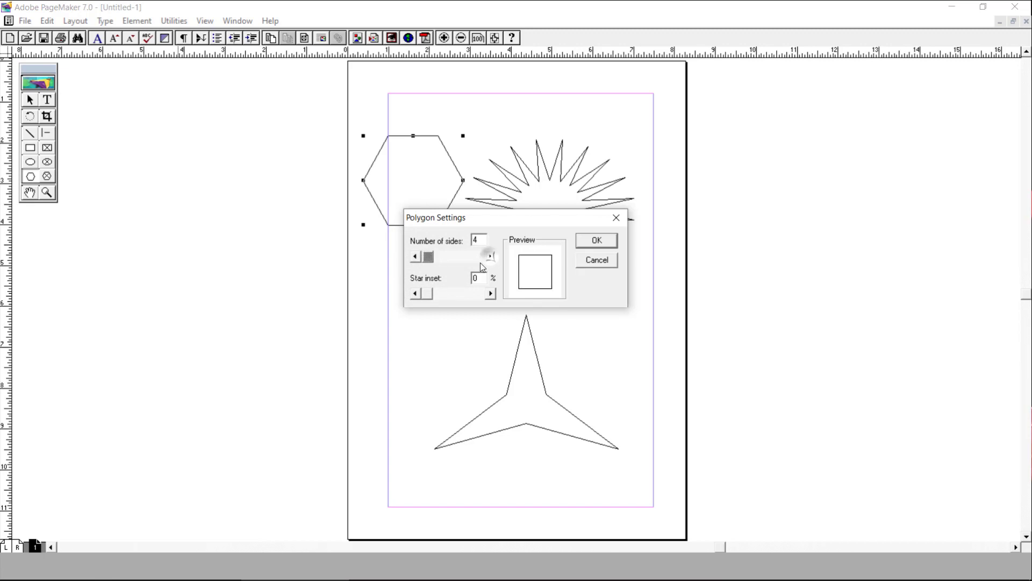
{"action": "left_click_drag", "start_coordinate": [428, 294], "coordinate": [461, 298]}
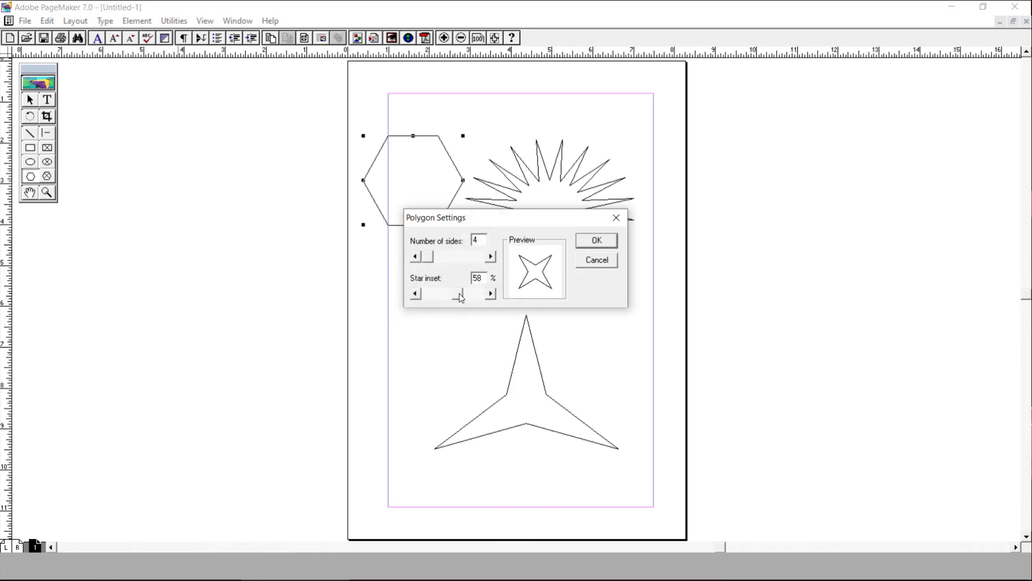
{"action": "left_click", "coordinate": [597, 240]}
{"action": "left_click_drag", "start_coordinate": [354, 321], "coordinate": [380, 337]}
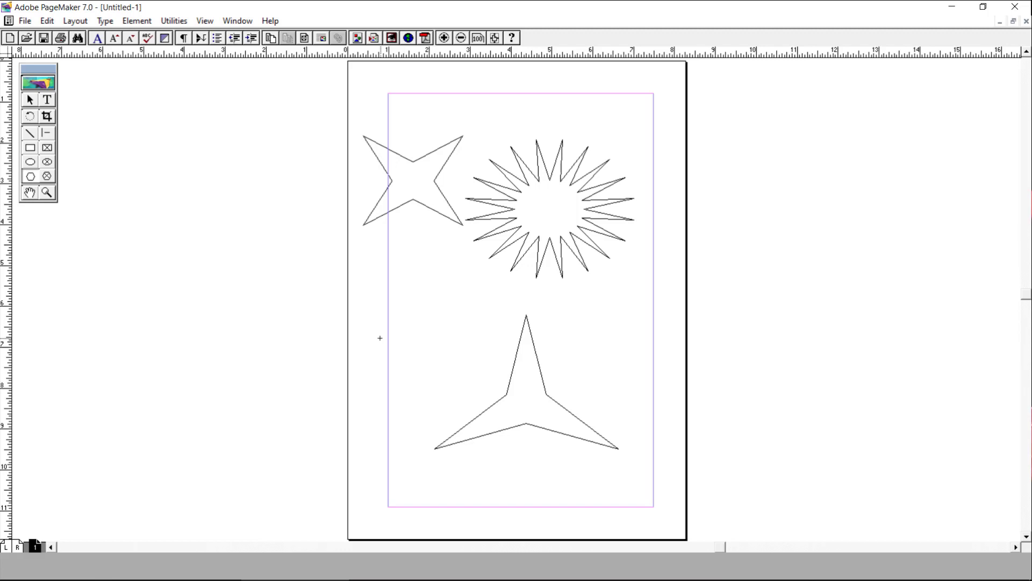
Step: Draw a square about 2.7 in wide and a rectangle about 1.8 × 1.7 in on either side of the three-pointed star
{"action": "left_click", "coordinate": [31, 148]}
{"action": "mouse_move", "coordinate": [367, 294]}
{"action": "left_mouse_down"}
{"action": "mouse_move", "coordinate": [425, 334]}
{"action": "mouse_move", "coordinate": [477, 407]}
{"action": "left_mouse_up"}
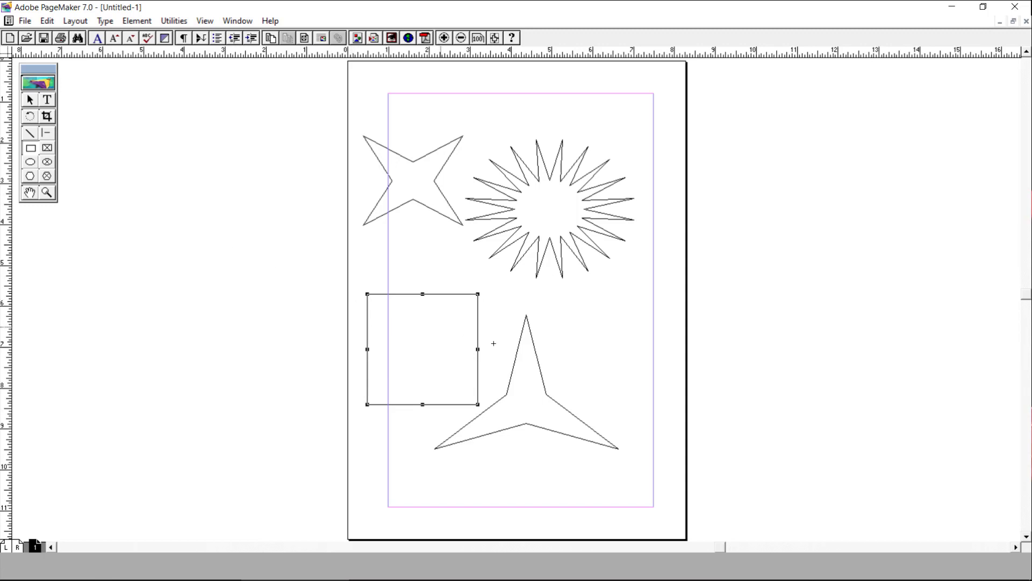
{"action": "left_click_drag", "start_coordinate": [601, 293], "coordinate": [674, 363]}
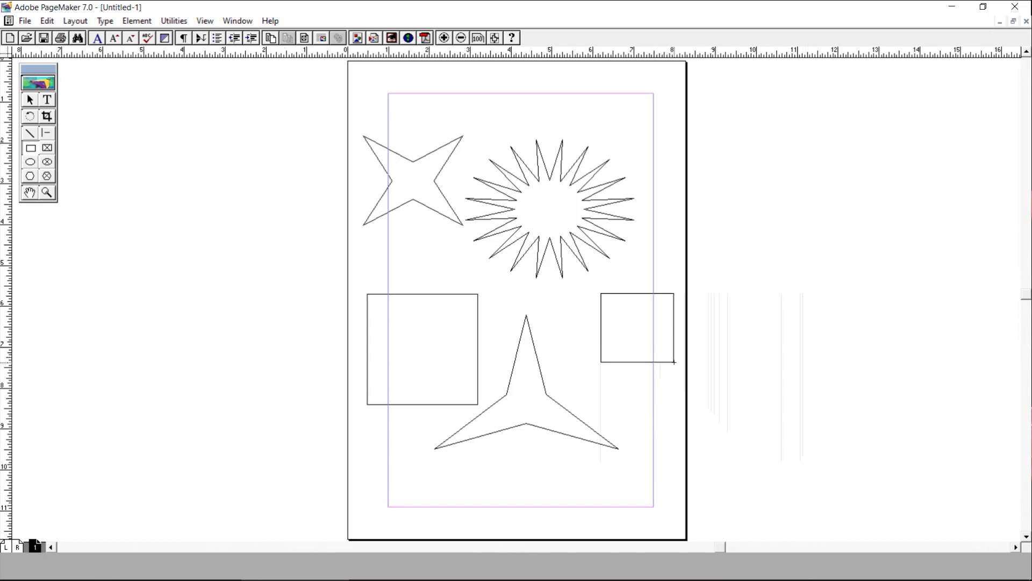
{"action": "left_click_drag", "start_coordinate": [674, 362], "coordinate": [674, 362]}
Step: Draw two circles on the pasteboard, about 3.1 in across left of the page and about 4 in across right of it
{"action": "left_click", "coordinate": [30, 162]}
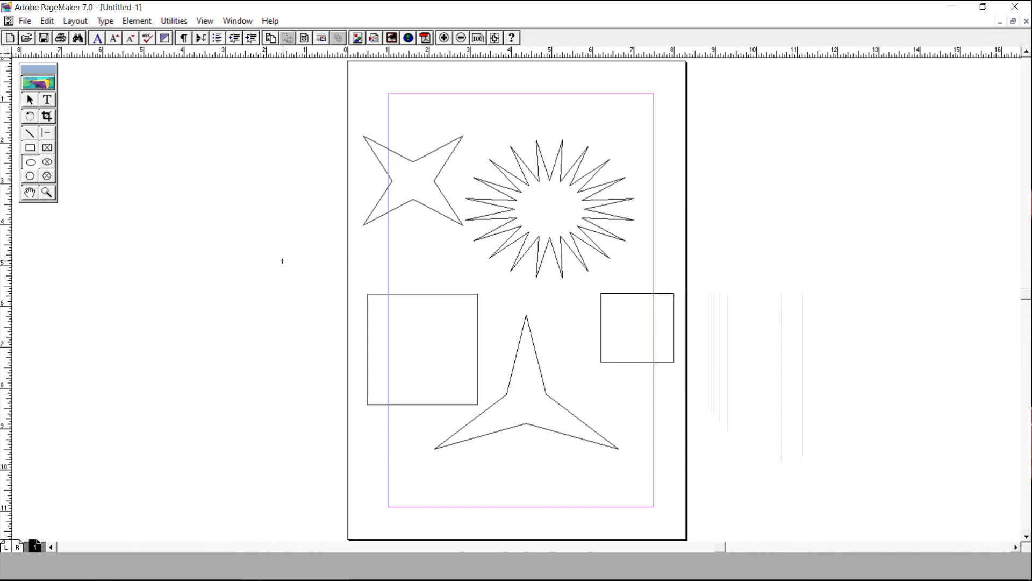
{"action": "mouse_move", "coordinate": [213, 202]}
{"action": "left_mouse_down"}
{"action": "mouse_move", "coordinate": [277, 226]}
{"action": "mouse_move", "coordinate": [306, 215]}
{"action": "mouse_move", "coordinate": [342, 329]}
{"action": "left_mouse_up"}
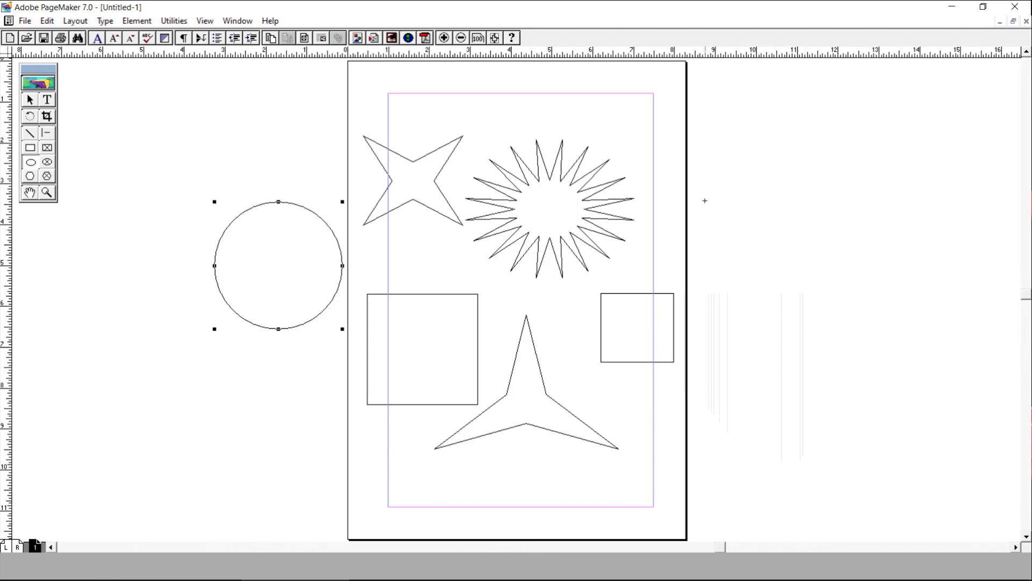
{"action": "left_click_drag", "start_coordinate": [705, 200], "coordinate": [870, 365]}
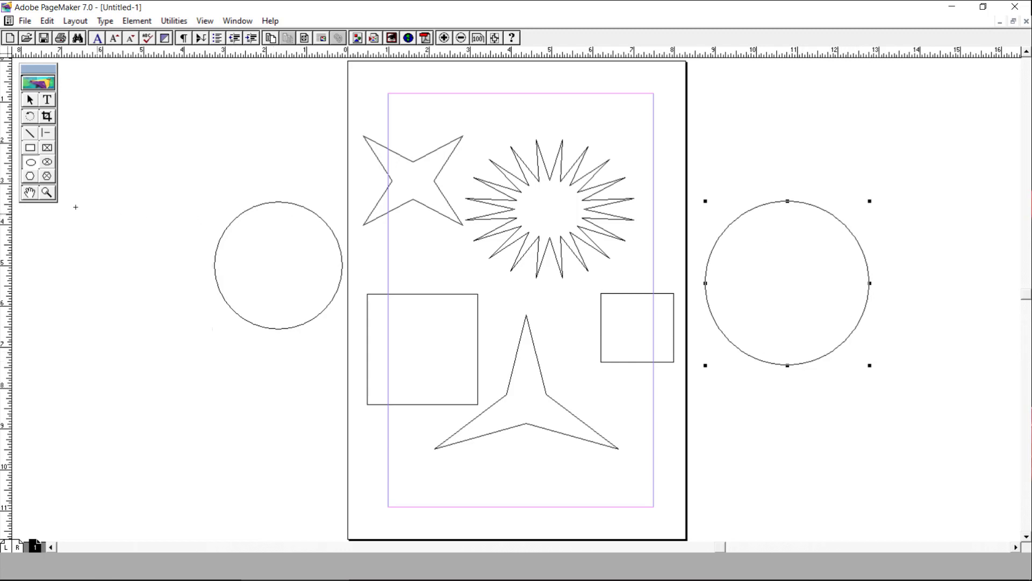
Step: Draw a rectangular frame about 1.9 × 1.4 in on the pasteboard above the circle left of the page
{"action": "left_click", "coordinate": [45, 153]}
{"action": "left_click_drag", "start_coordinate": [229, 122], "coordinate": [307, 179]}
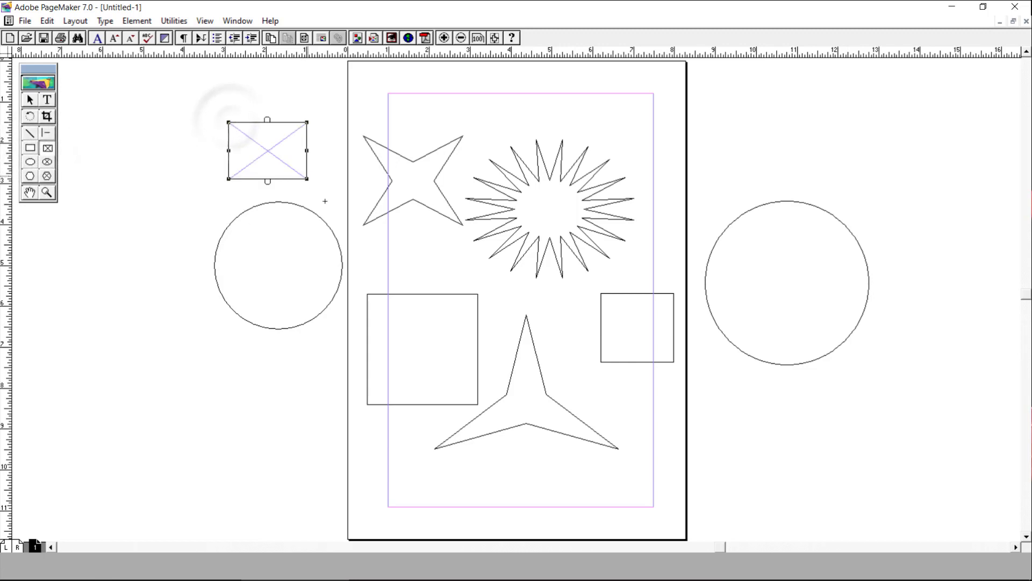